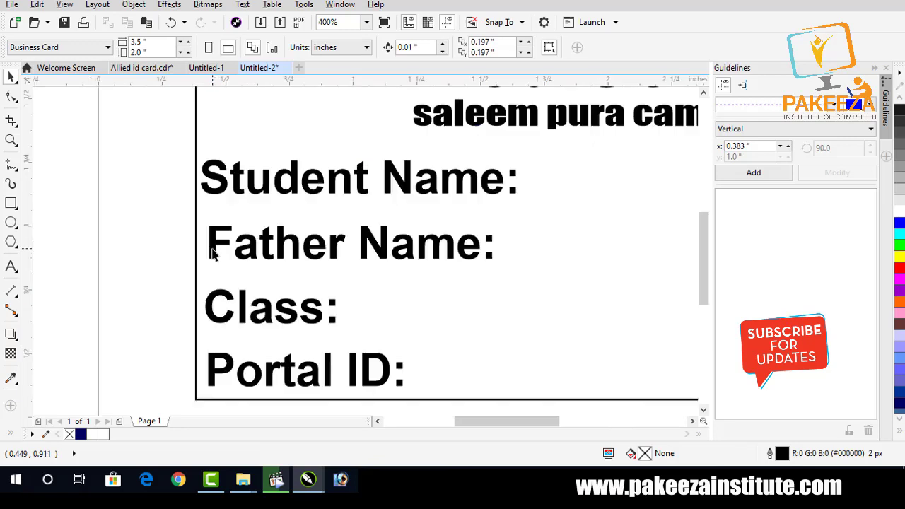
Nudge the "Student Name:" and "Father Name:" labels left so they start at the card's left border.
{"action": "left_click", "coordinate": [214, 249]}
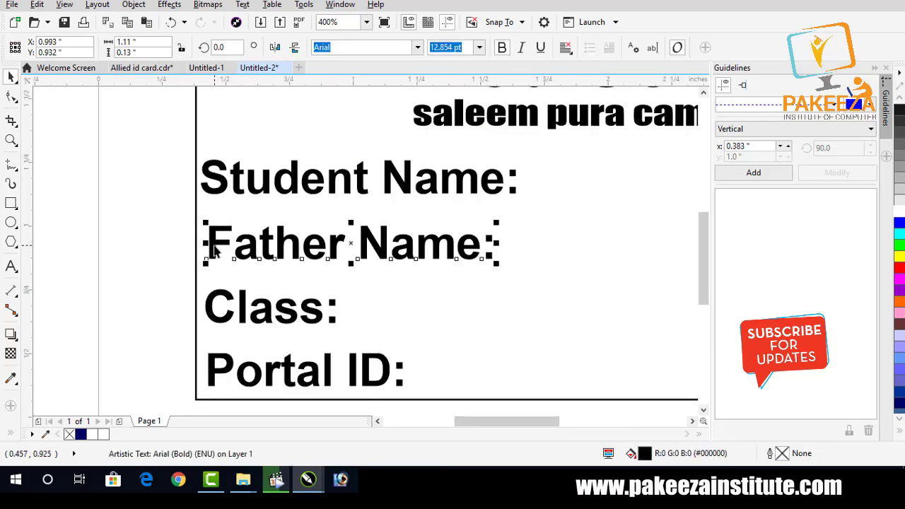
{"action": "left_click", "coordinate": [224, 194]}
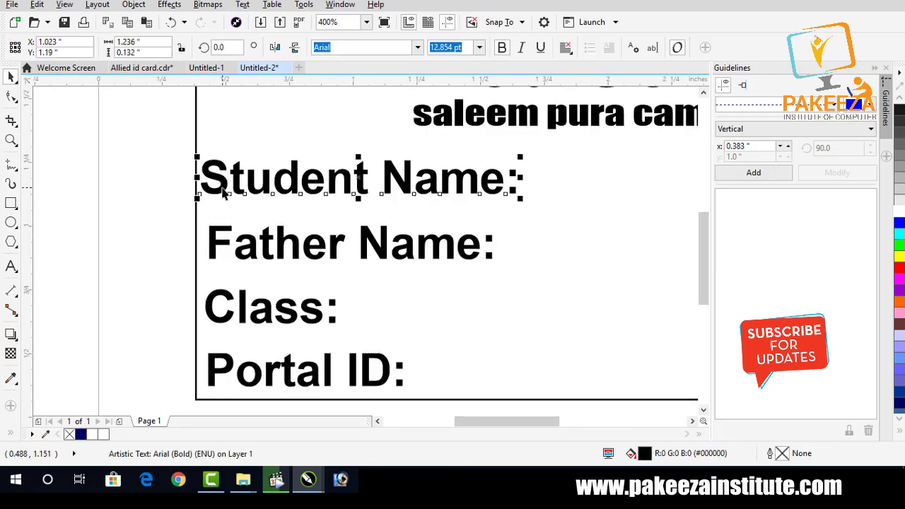
{"action": "key", "text": "Left"}
{"action": "key", "text": "Left"}
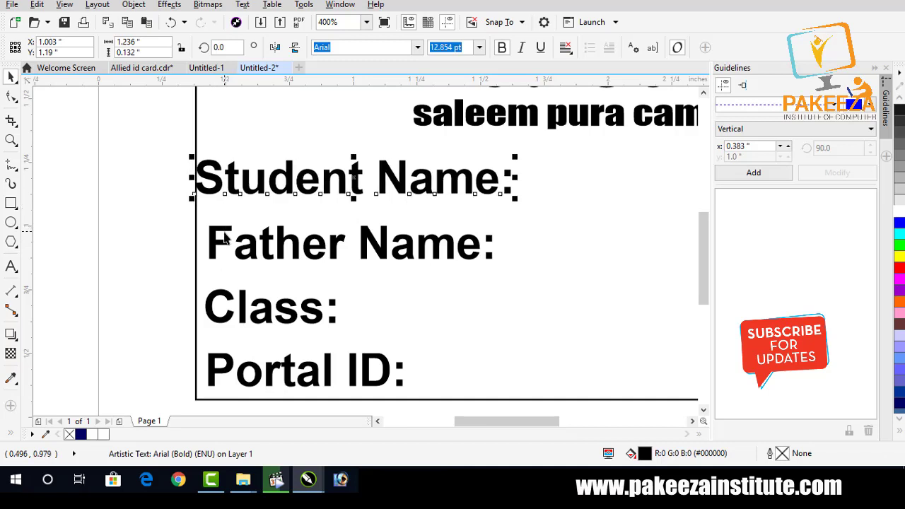
{"action": "left_click", "coordinate": [222, 245]}
{"action": "key", "text": "Left"}
{"action": "key", "text": "Left"}
{"action": "key", "text": "Left"}
{"action": "key", "text": "Left"}
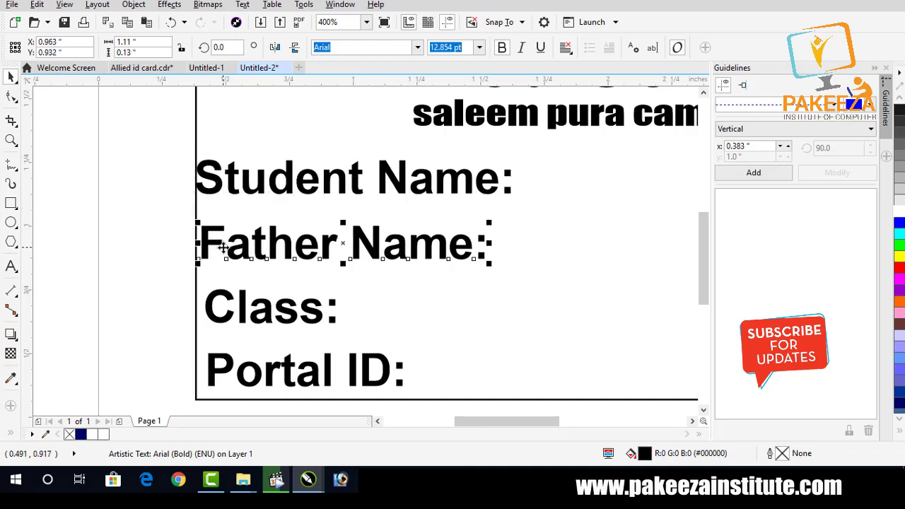
{"action": "left_click", "coordinate": [224, 185]}
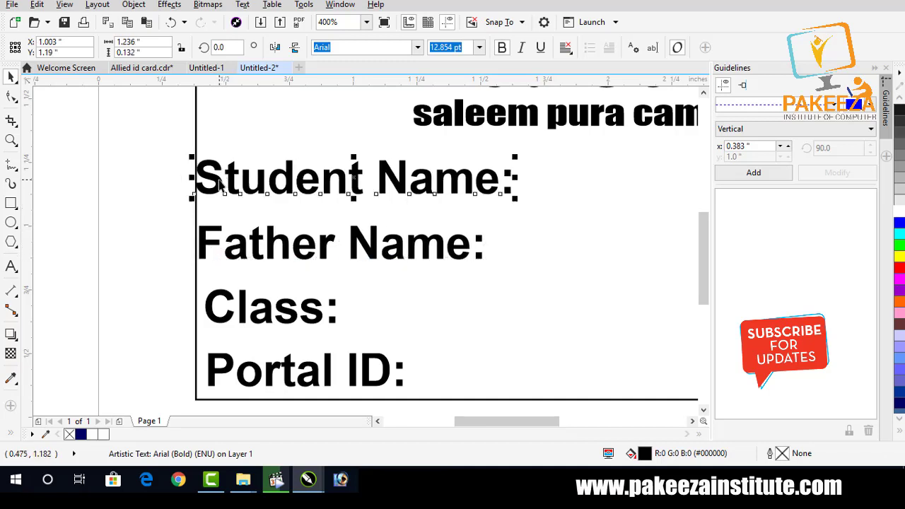
{"action": "key", "text": "Right"}
Nudge the "Class:" and "Portal ID:" labels left to line up with the labels above at the card's border.
{"action": "left_click", "coordinate": [216, 318]}
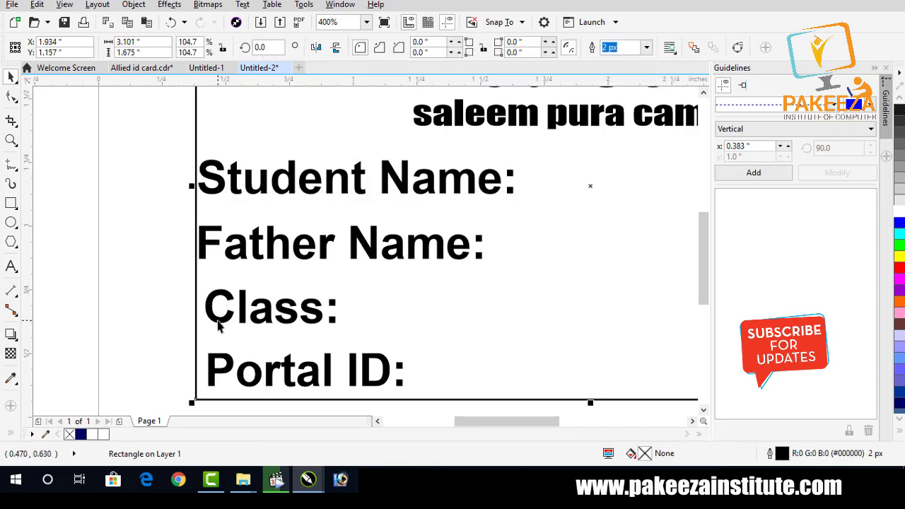
{"action": "left_click", "coordinate": [213, 322]}
{"action": "key", "text": "Left"}
{"action": "key", "text": "Left"}
{"action": "key", "text": "Left"}
{"action": "key", "text": "Right"}
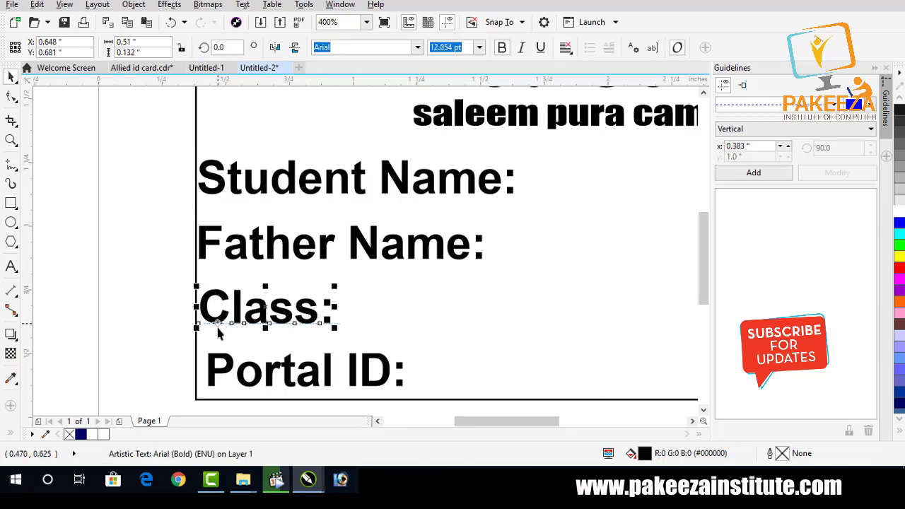
{"action": "left_click", "coordinate": [216, 375]}
{"action": "key", "text": "Left"}
{"action": "key", "text": "Left"}
{"action": "key", "text": "Left"}
{"action": "key", "text": "Left"}
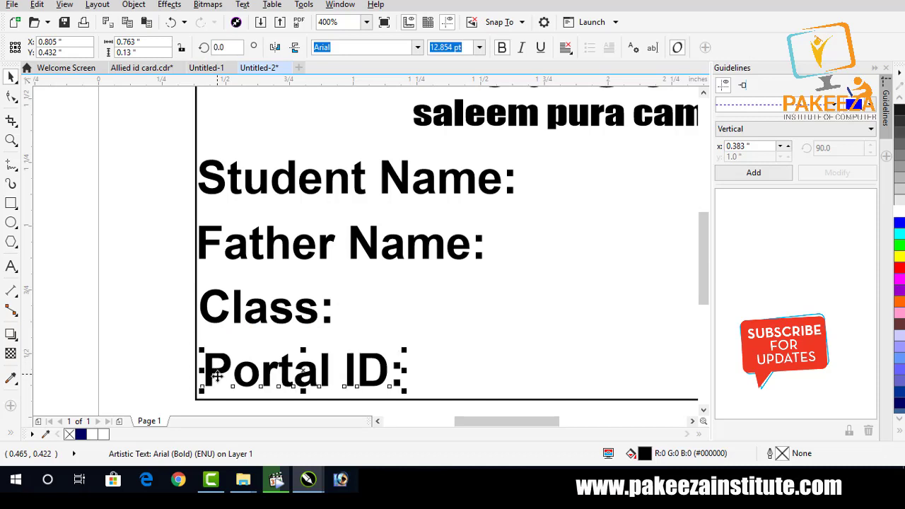
{"action": "key", "text": "Right"}
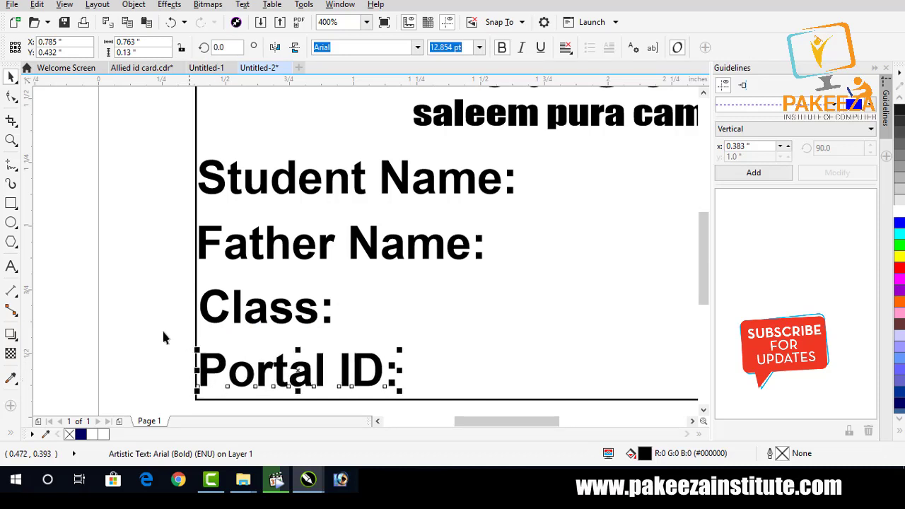
{"action": "scroll", "coordinate": [126, 269], "scroll_direction": "down", "scroll_amount": 1}
{"action": "left_click", "coordinate": [607, 311]}
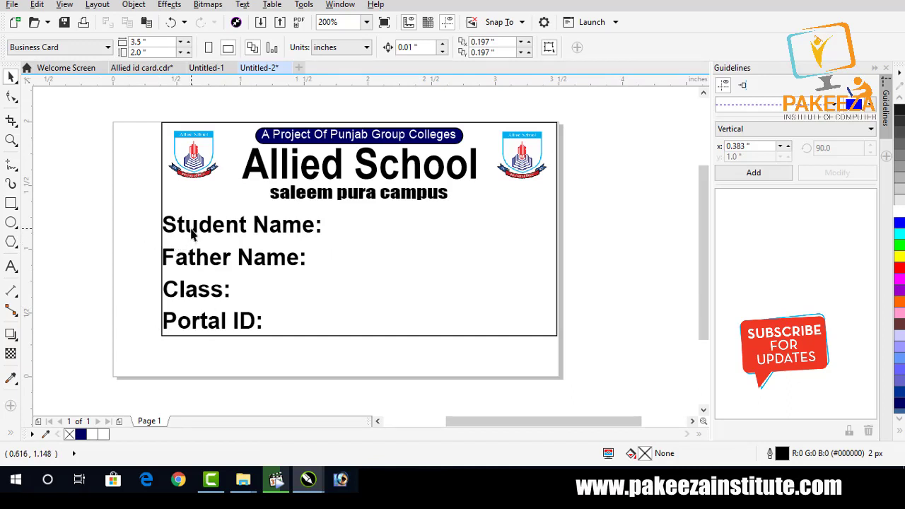
Draw a rectangle about 0.59 by 0.87 inches beside the card and round its corners to about 0.07 inches.
{"action": "left_click", "coordinate": [11, 203]}
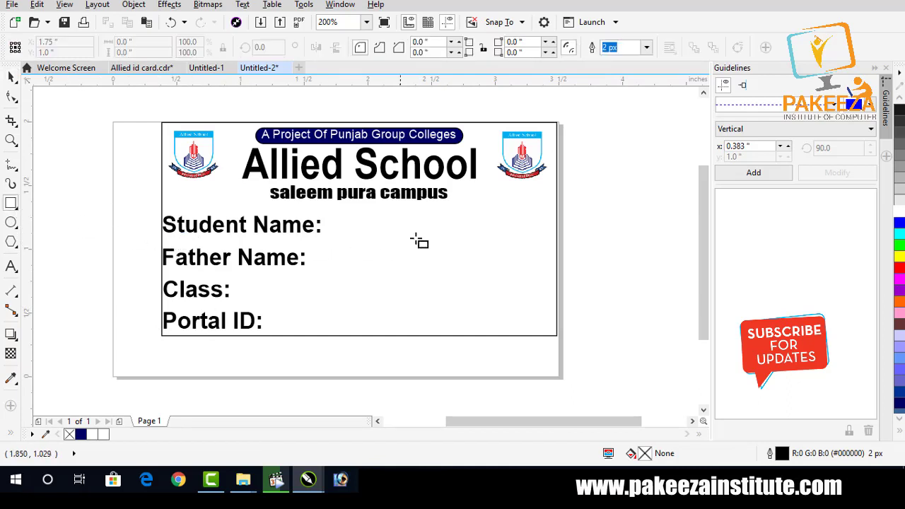
{"action": "left_click_drag", "start_coordinate": [595, 208], "coordinate": [670, 318]}
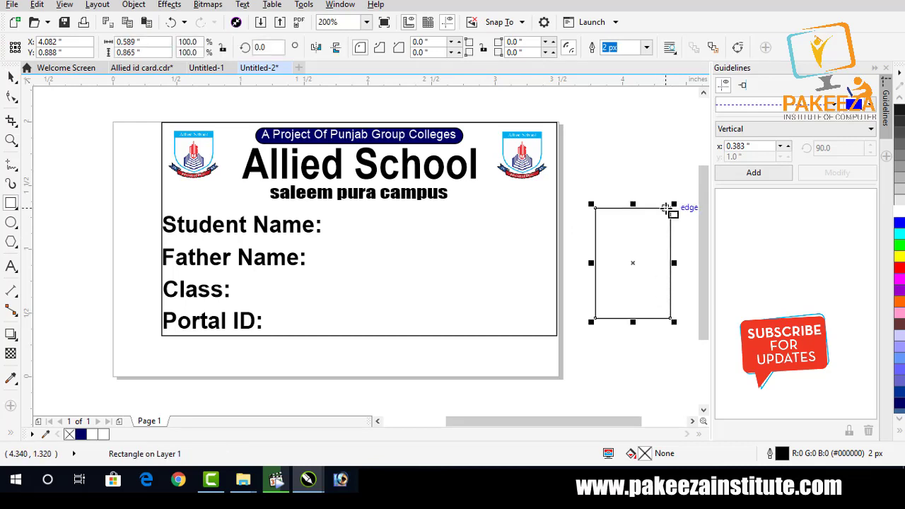
{"action": "left_click_drag", "start_coordinate": [663, 210], "coordinate": [664, 212]}
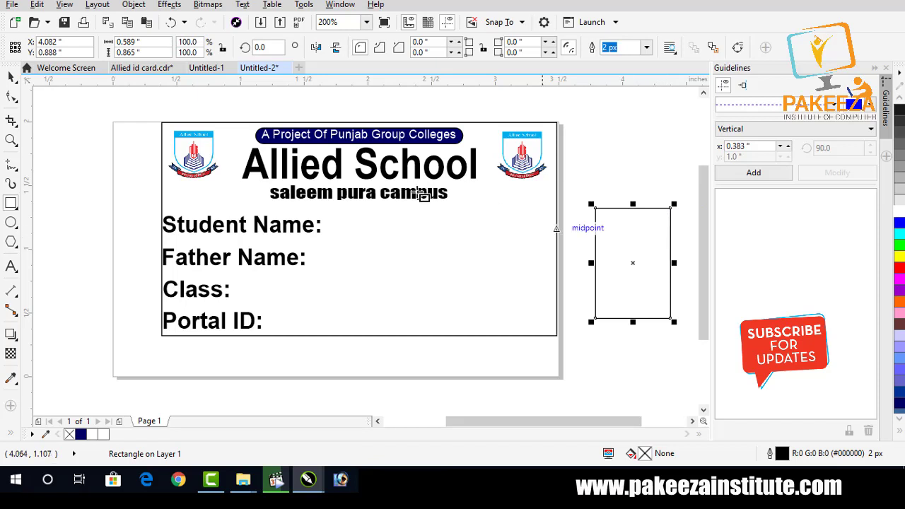
{"action": "left_click", "coordinate": [11, 96]}
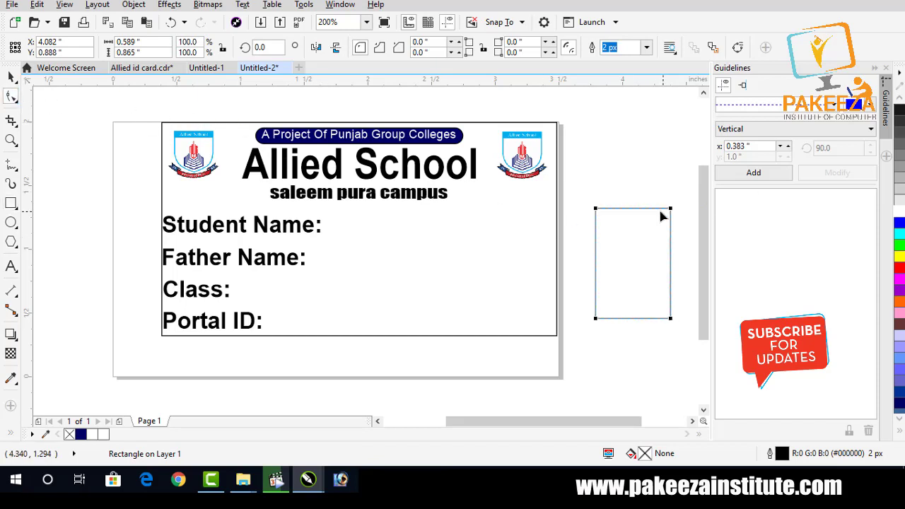
{"action": "left_click_drag", "start_coordinate": [669, 210], "coordinate": [667, 214]}
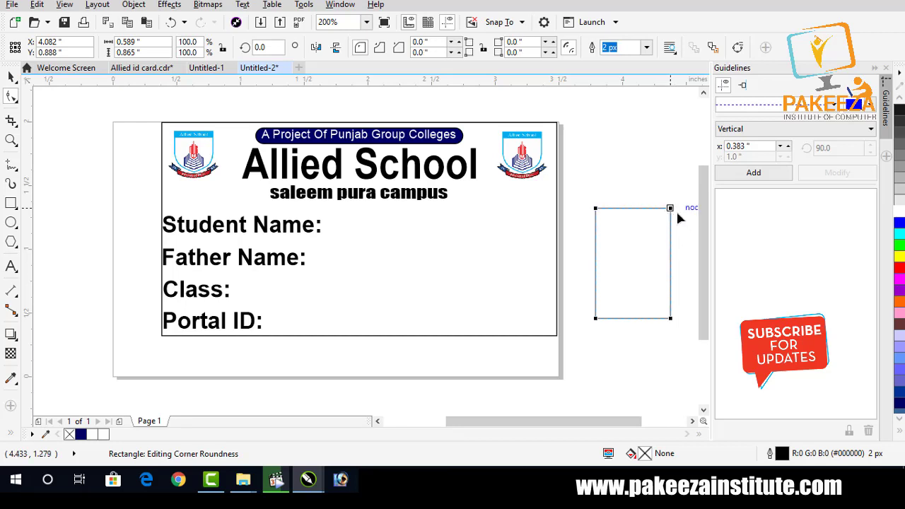
{"action": "left_click_drag", "start_coordinate": [671, 212], "coordinate": [664, 219]}
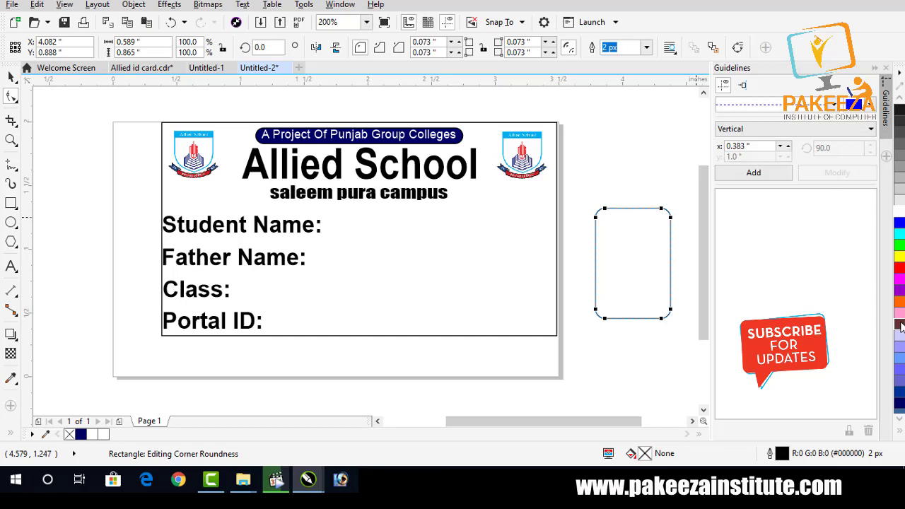
Give the rounded rectangle a red outline 10 px wide.
{"action": "right_click", "coordinate": [897, 268]}
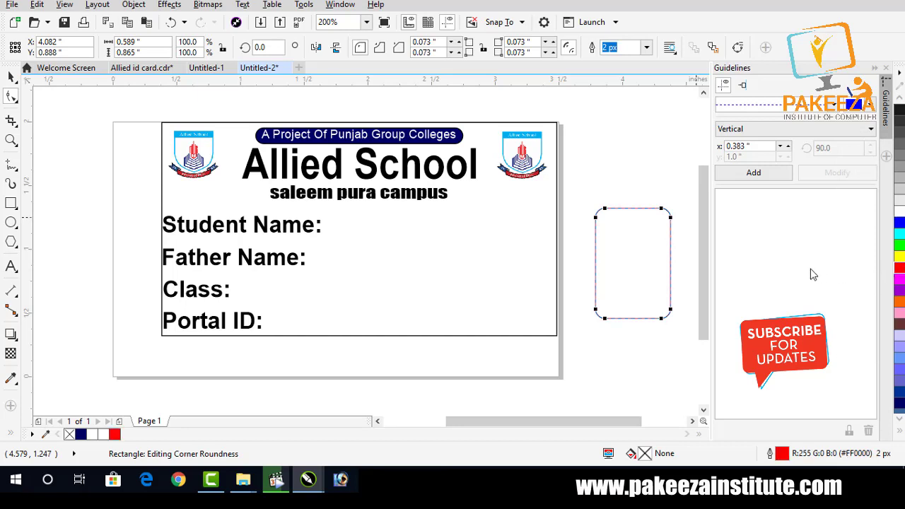
{"action": "key", "text": "F12"}
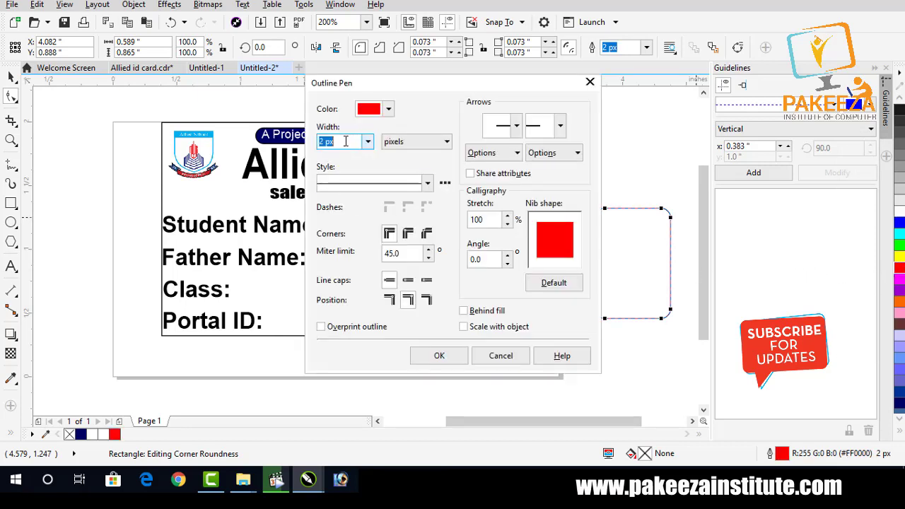
{"action": "type", "text": "10"}
{"action": "key", "text": "Return"}
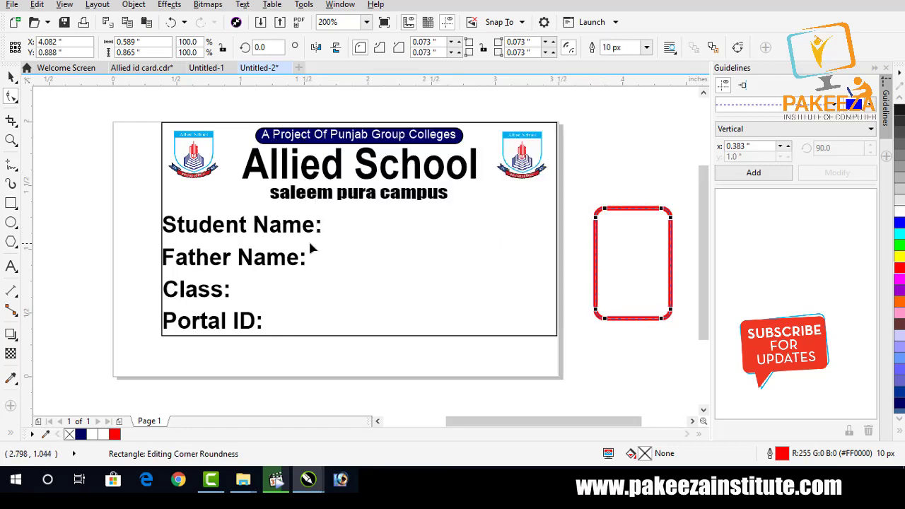
Move the rounded rectangle into the card, below the right-hand logo, as the photo frame.
{"action": "left_click", "coordinate": [11, 78]}
{"action": "left_click", "coordinate": [640, 248]}
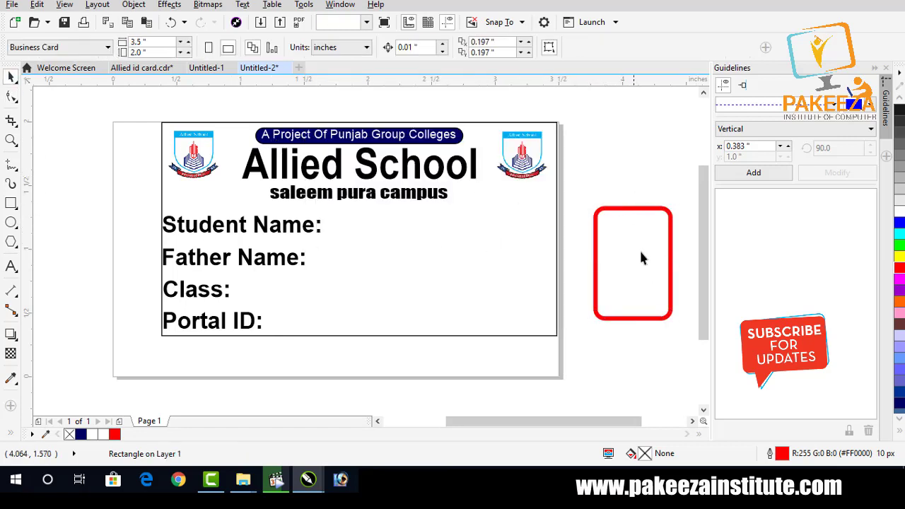
{"action": "left_click", "coordinate": [665, 265]}
{"action": "left_click_drag", "start_coordinate": [633, 262], "coordinate": [503, 266]}
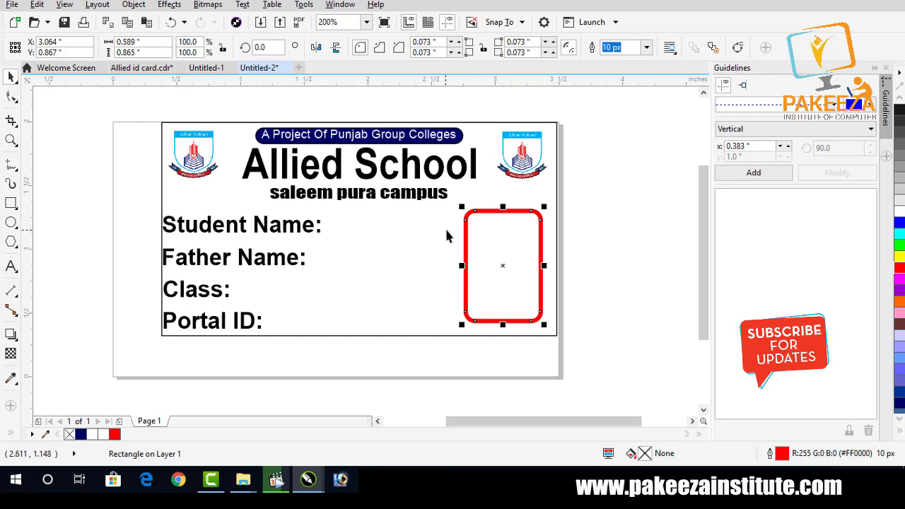
Set the photo frame's outline to 6 px in near-black #1A1A1A, with round corners and line caps, behind the fill and scaling with the object.
{"action": "key", "text": "F12"}
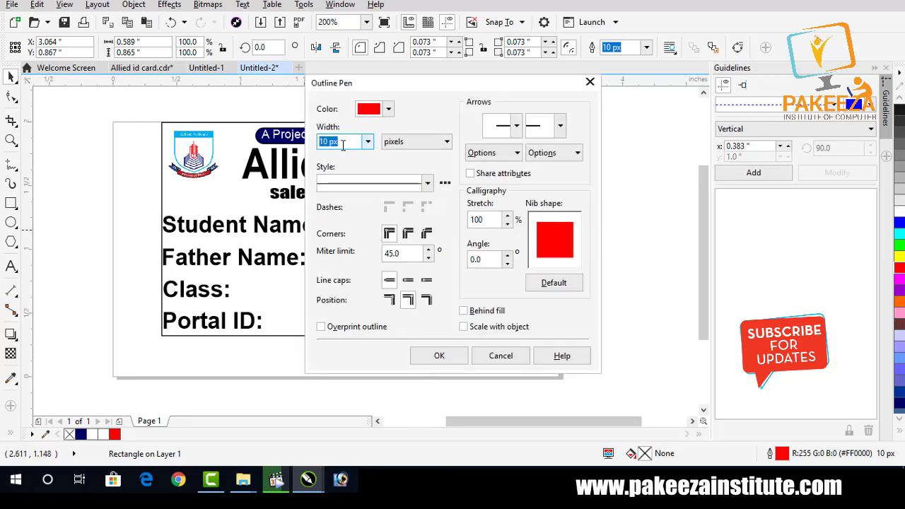
{"action": "type", "text": "6"}
{"action": "key", "text": "Tab"}
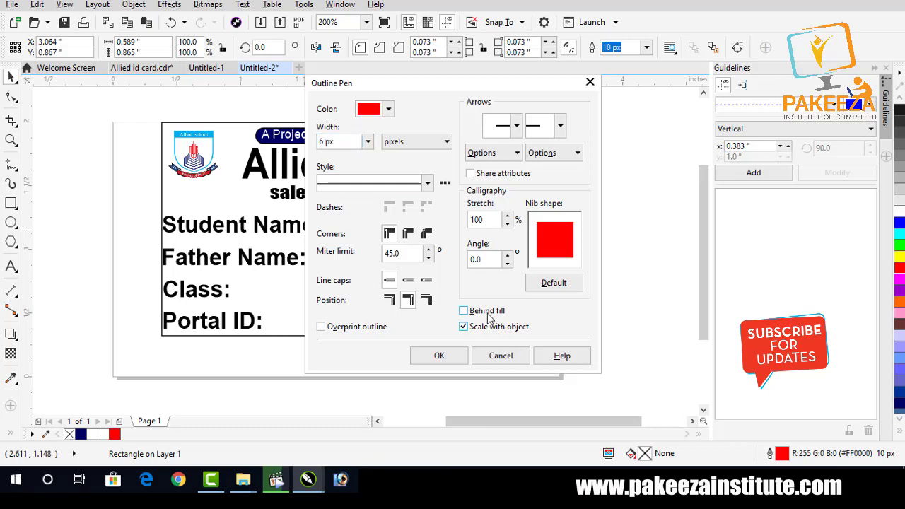
{"action": "left_click", "coordinate": [487, 312]}
{"action": "left_click", "coordinate": [409, 280]}
{"action": "left_click", "coordinate": [408, 234]}
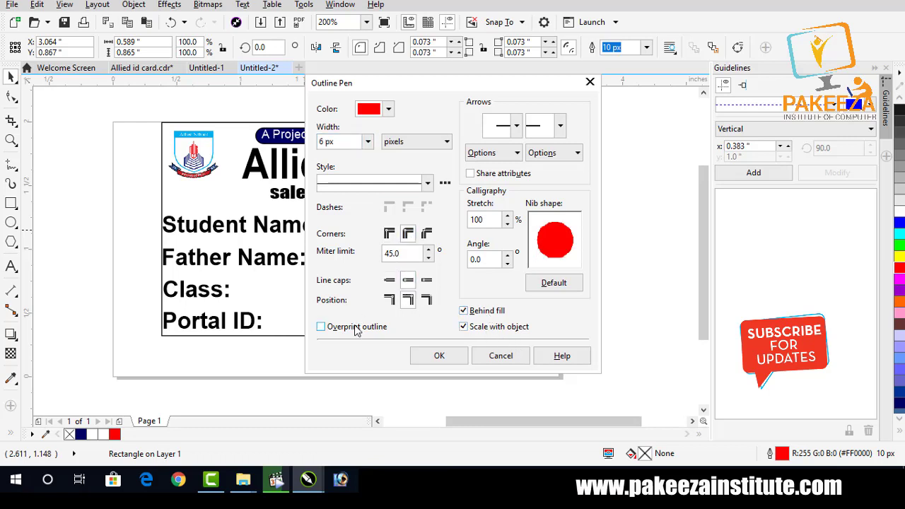
{"action": "key", "text": "Return"}
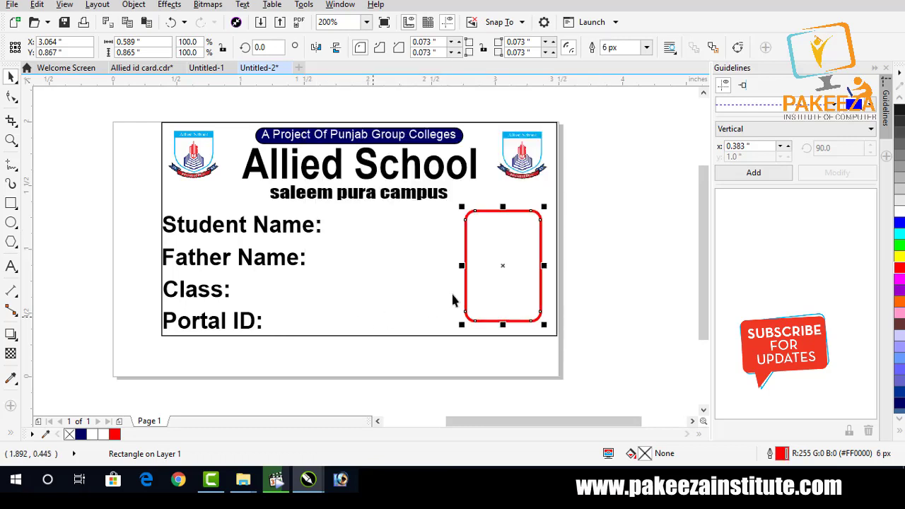
{"action": "right_click", "coordinate": [900, 112]}
{"action": "left_click", "coordinate": [596, 240]}
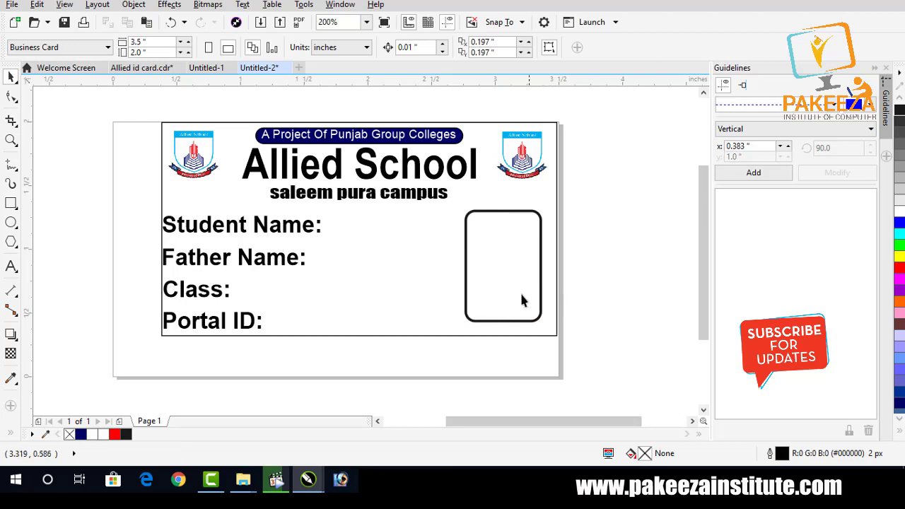
Try the Small Glow drop shadow preset on the photo frame and undo it.
{"action": "scroll", "coordinate": [519, 291], "scroll_direction": "up", "scroll_amount": 1}
{"action": "left_click", "coordinate": [517, 349]}
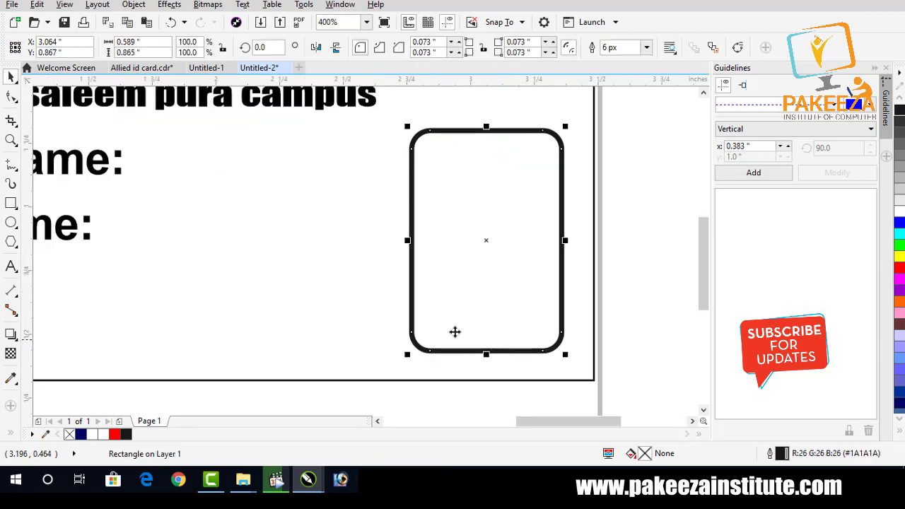
{"action": "left_click", "coordinate": [11, 336]}
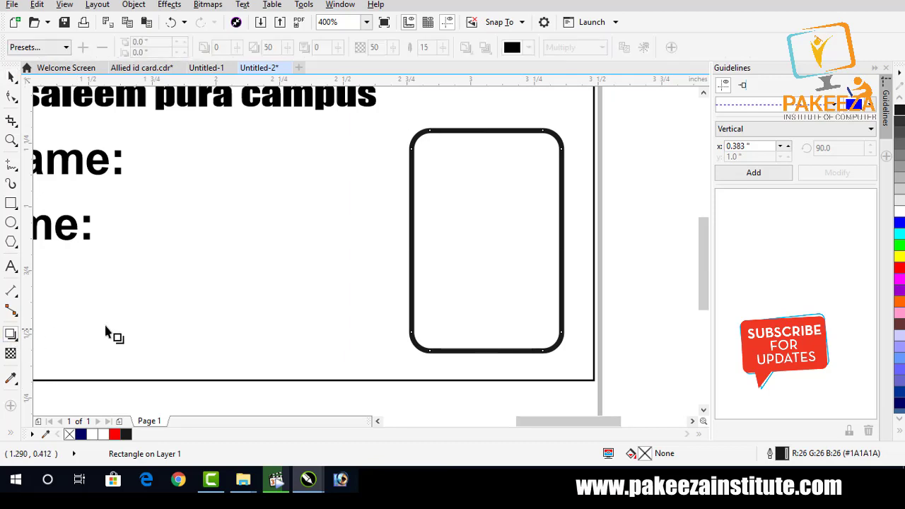
{"action": "left_click", "coordinate": [67, 48]}
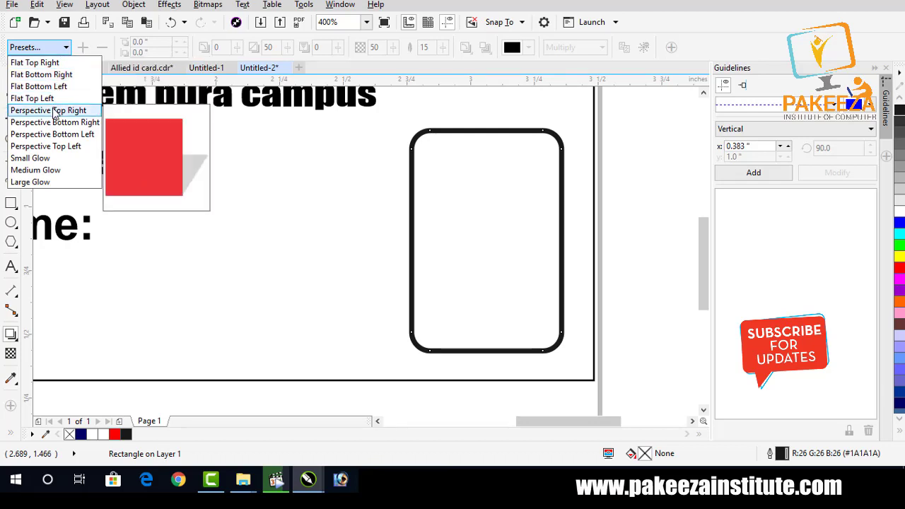
{"action": "left_click", "coordinate": [30, 158]}
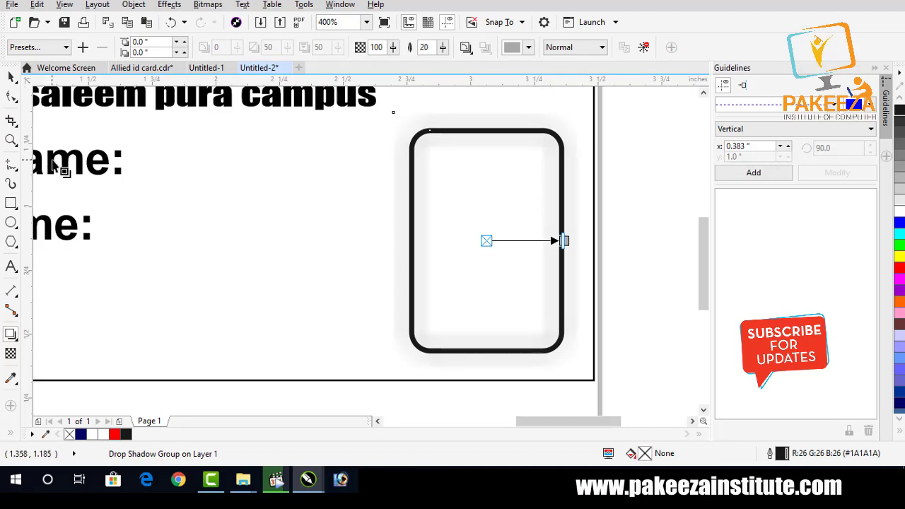
{"action": "key", "text": "ctrl+z"}
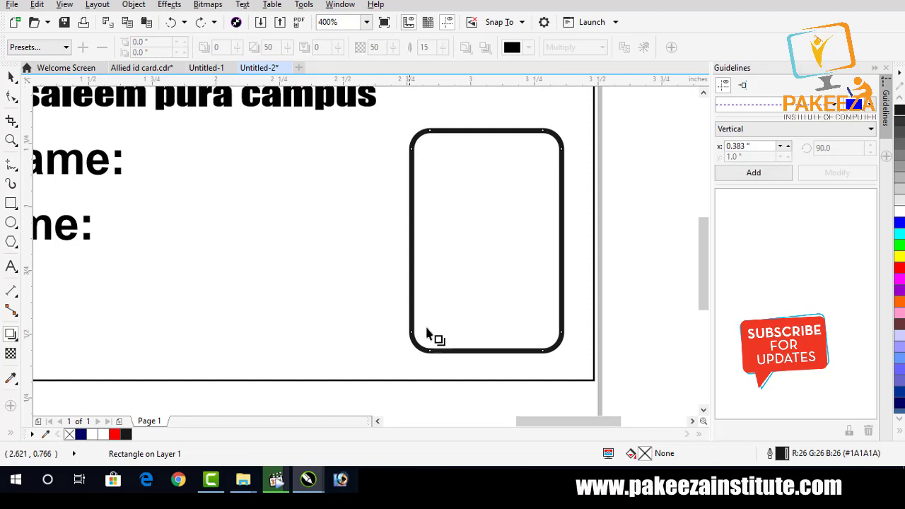
{"action": "scroll", "coordinate": [393, 295], "scroll_direction": "down", "scroll_amount": 2}
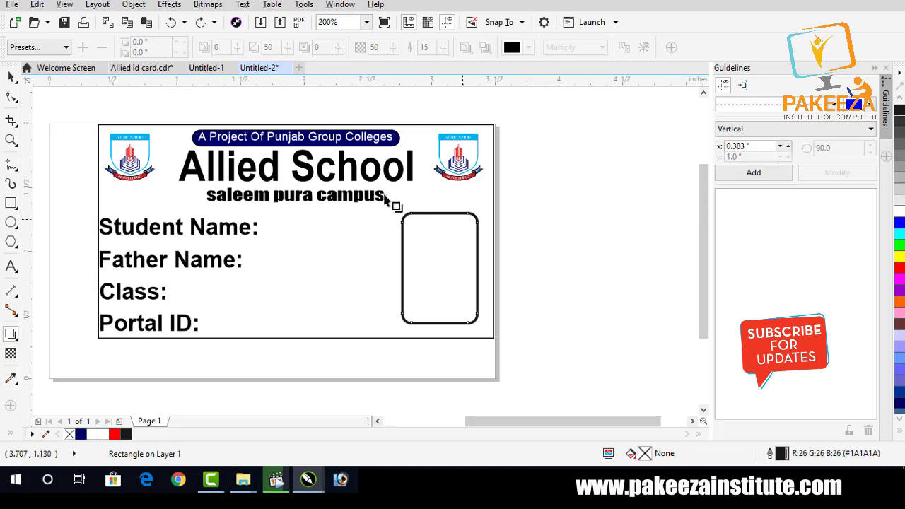
{"action": "left_click", "coordinate": [11, 76]}
{"action": "left_click", "coordinate": [532, 283]}
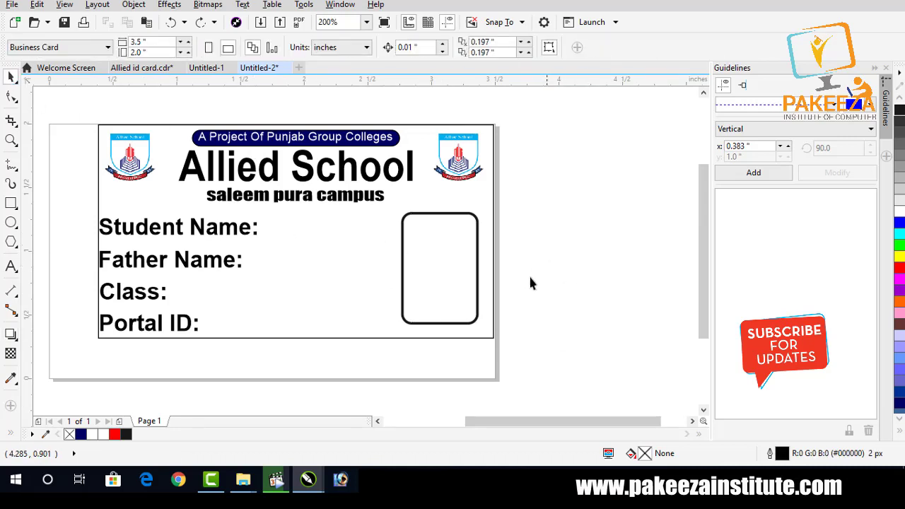
Duplicate the right-hand logo, place the copy beside the card, and scale it to about 1.63 by 1.57 inches.
{"action": "scroll", "coordinate": [247, 233], "scroll_direction": "down", "scroll_amount": 1}
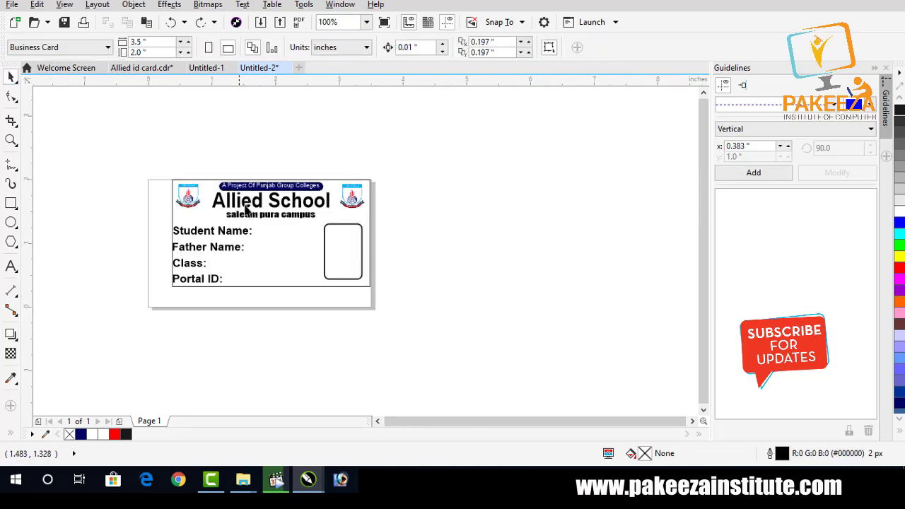
{"action": "left_click", "coordinate": [357, 191]}
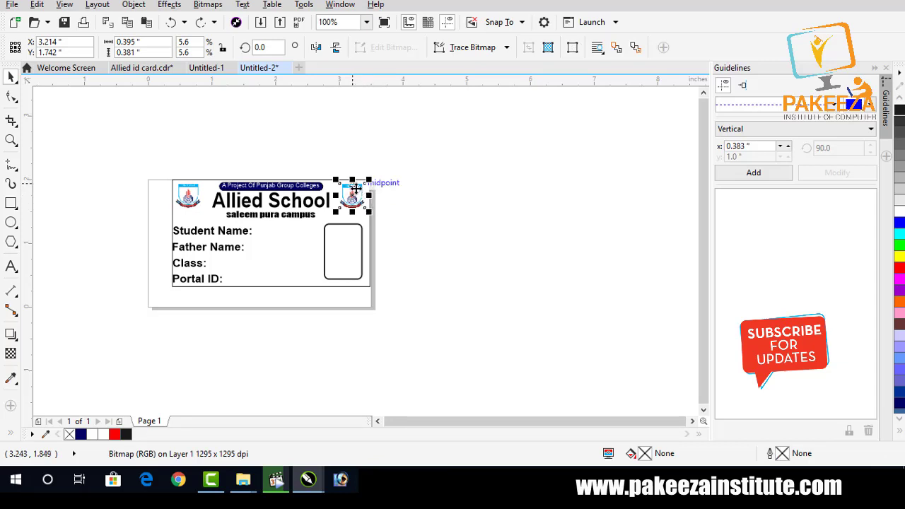
{"action": "key", "text": "ctrl+d"}
{"action": "left_click_drag", "start_coordinate": [358, 186], "coordinate": [568, 276]}
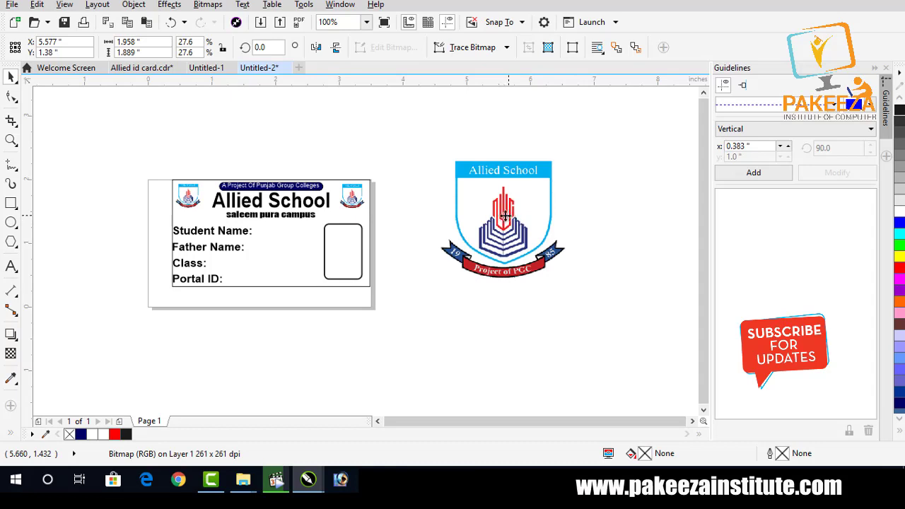
{"action": "left_click_drag", "start_coordinate": [505, 216], "coordinate": [522, 242]}
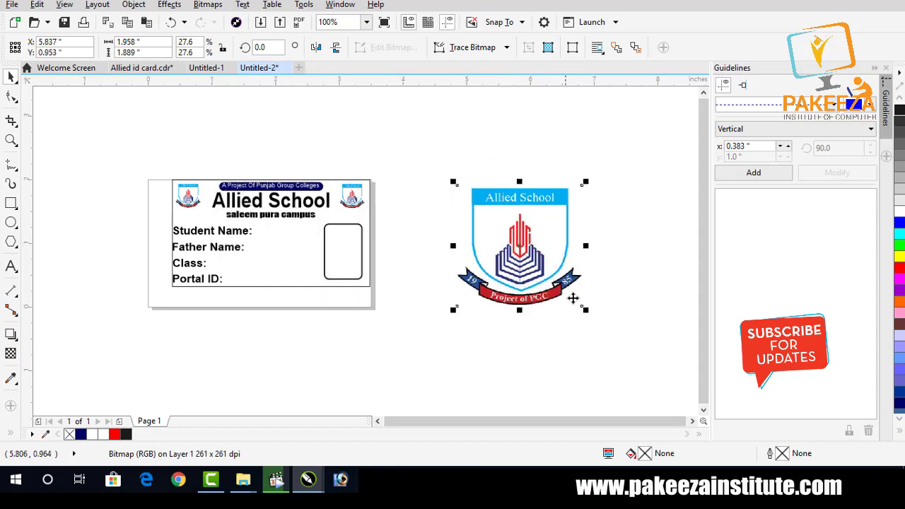
{"action": "left_click_drag", "start_coordinate": [585, 309], "coordinate": [576, 298]}
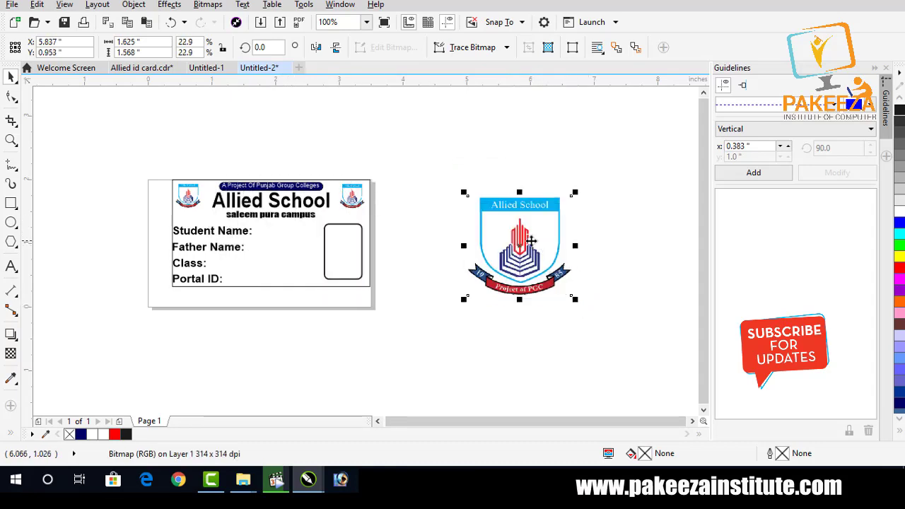
Shrink the large logo copy to about 1.17 by 1.13 inches and place it in the card's centre, below the campus line.
{"action": "left_click_drag", "start_coordinate": [532, 241], "coordinate": [273, 238]}
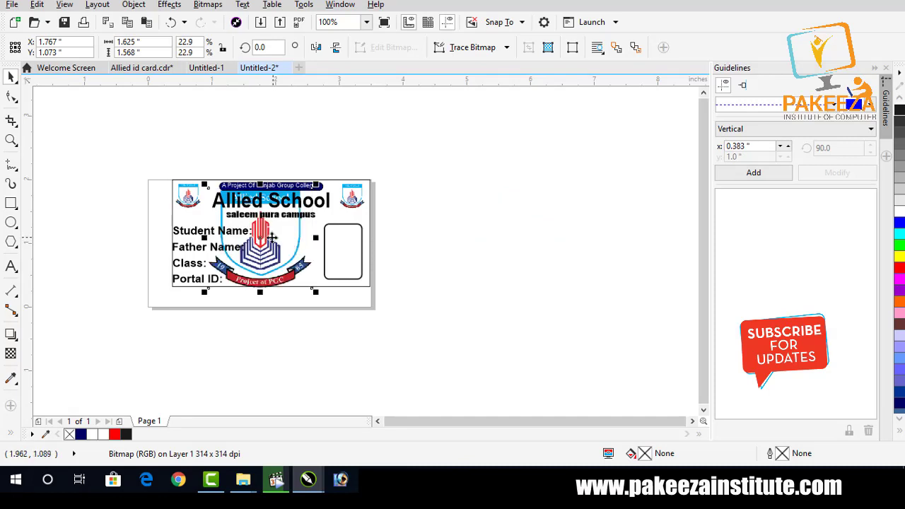
{"action": "key", "text": "ctrl+z"}
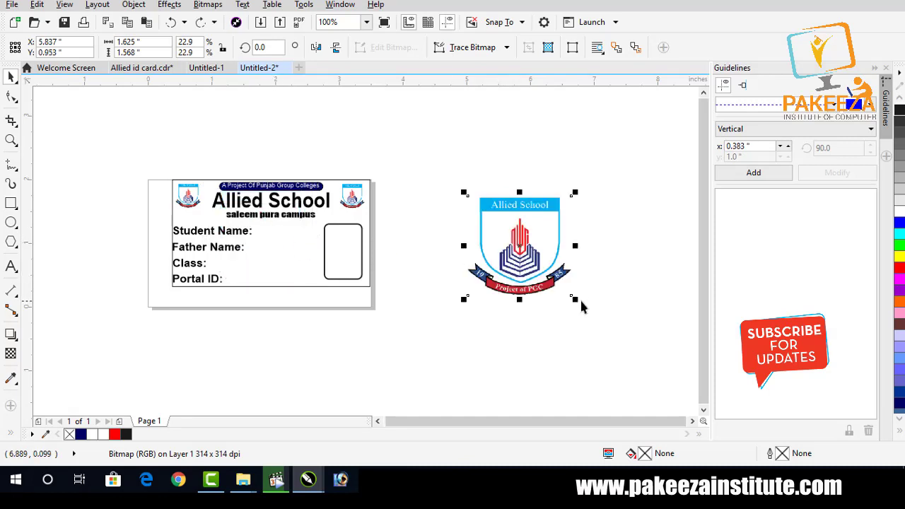
{"action": "left_click_drag", "start_coordinate": [577, 302], "coordinate": [273, 260]}
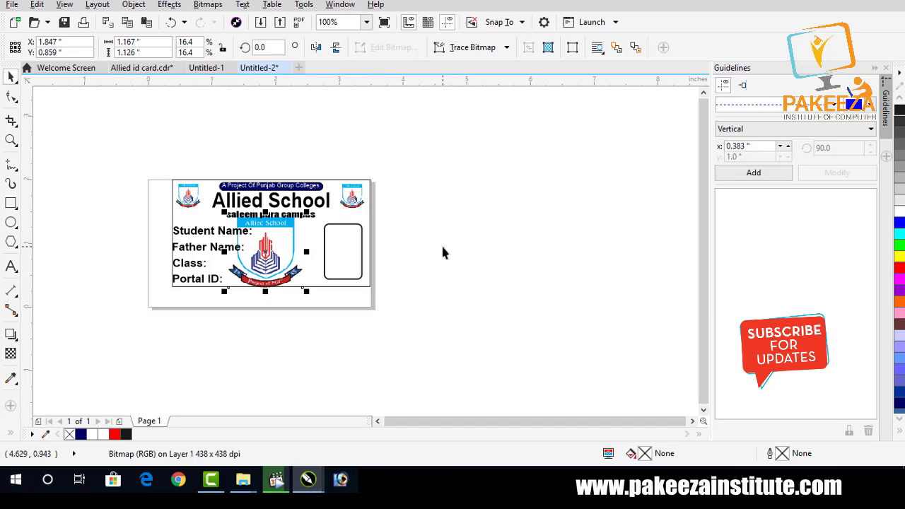
Apply a uniform transparency of 79 to the central logo copy as a watermark.
{"action": "left_click", "coordinate": [11, 352]}
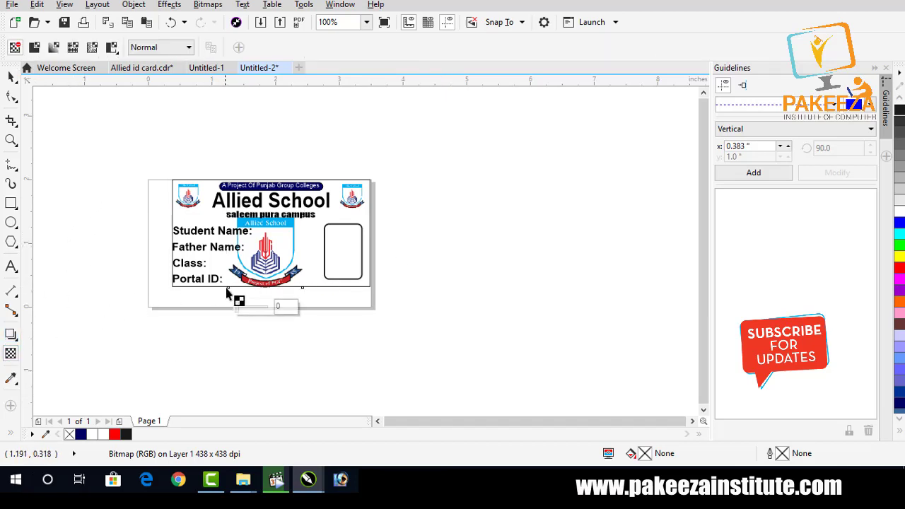
{"action": "left_click_drag", "start_coordinate": [239, 307], "coordinate": [259, 314]}
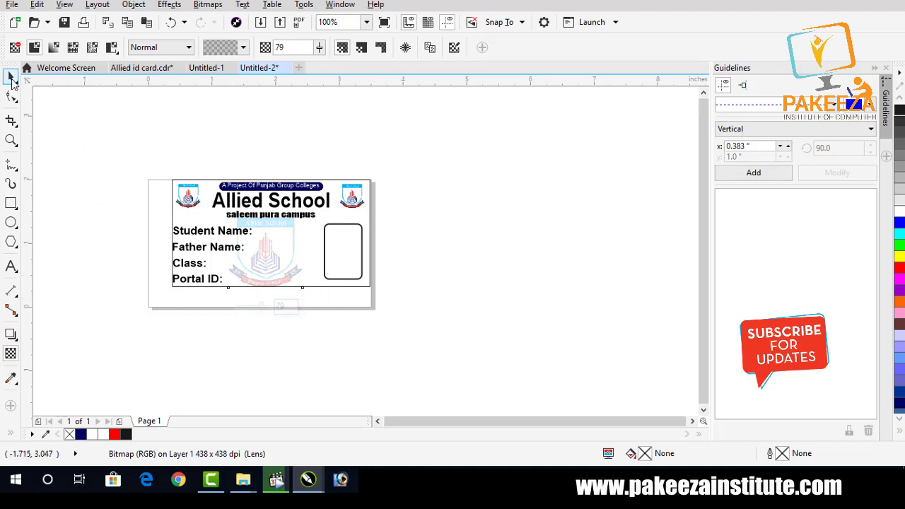
{"action": "left_click", "coordinate": [11, 76]}
{"action": "left_click", "coordinate": [131, 135]}
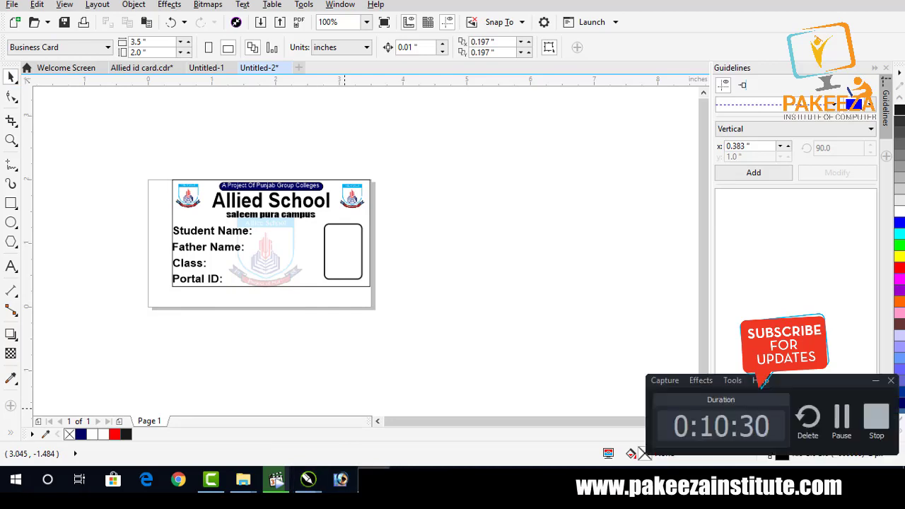
{"action": "left_click", "coordinate": [875, 381]}
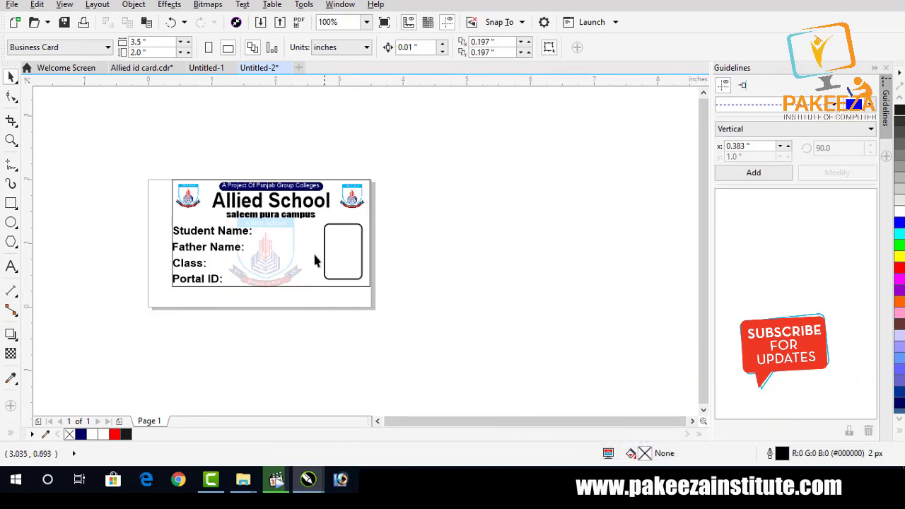
Widen the photo frame slightly by stretching its left edge outward.
{"action": "scroll", "coordinate": [340, 260], "scroll_direction": "up", "scroll_amount": 2}
{"action": "left_click", "coordinate": [355, 256]}
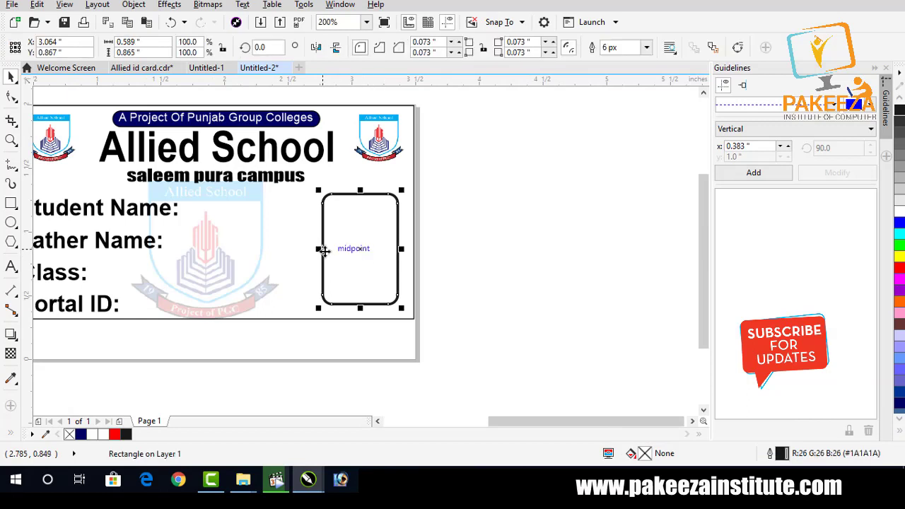
{"action": "left_click_drag", "start_coordinate": [322, 249], "coordinate": [309, 252]}
{"action": "left_click", "coordinate": [472, 269]}
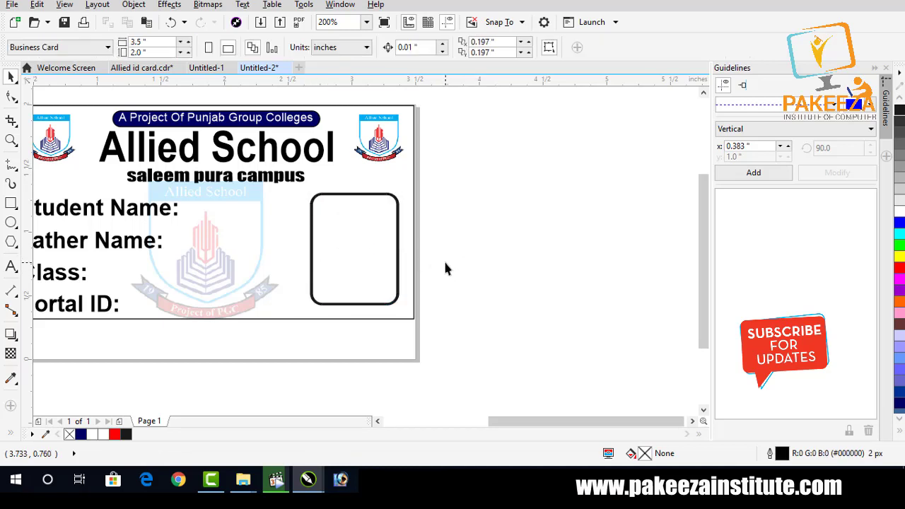
Add the artistic text "STUDENT ID CARD" in Arial 24 pt on the empty area left of the card.
{"action": "scroll", "coordinate": [444, 268], "scroll_direction": "down", "scroll_amount": 1}
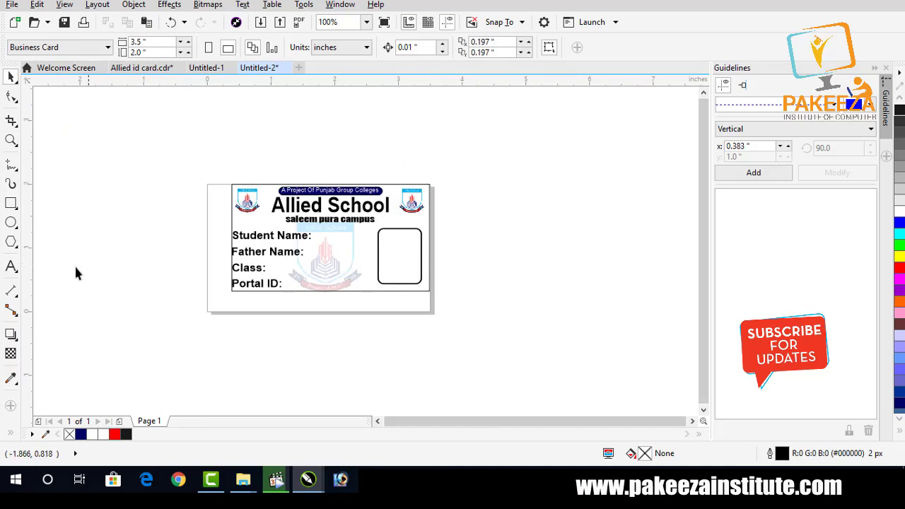
{"action": "left_click", "coordinate": [14, 276]}
{"action": "left_click", "coordinate": [32, 268]}
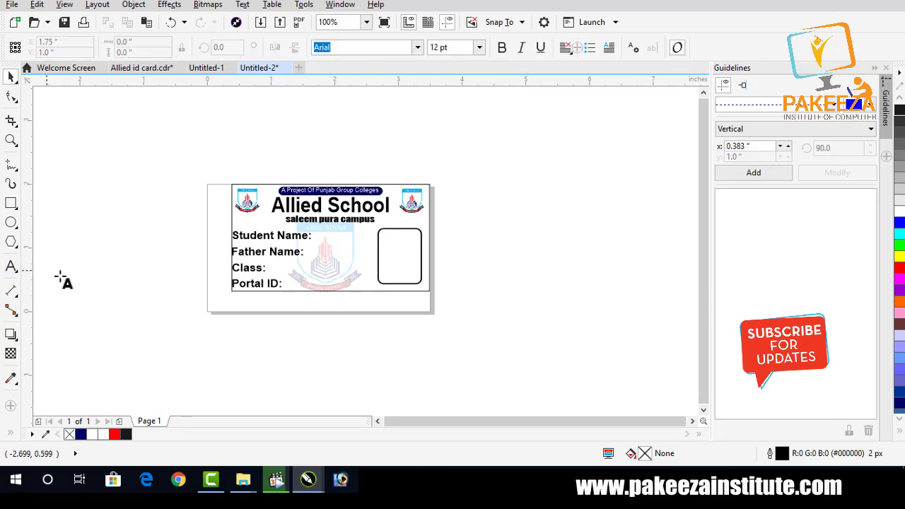
{"action": "left_click", "coordinate": [77, 279]}
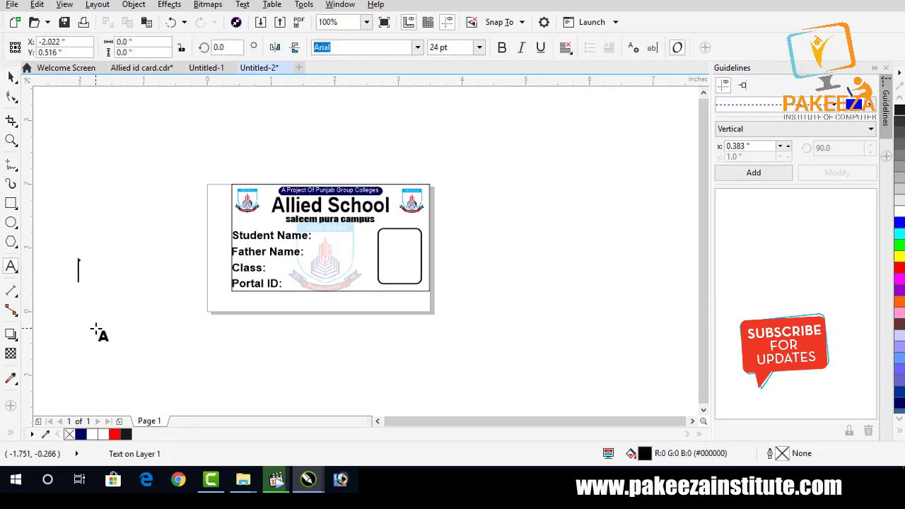
{"action": "type", "text": "STU"}
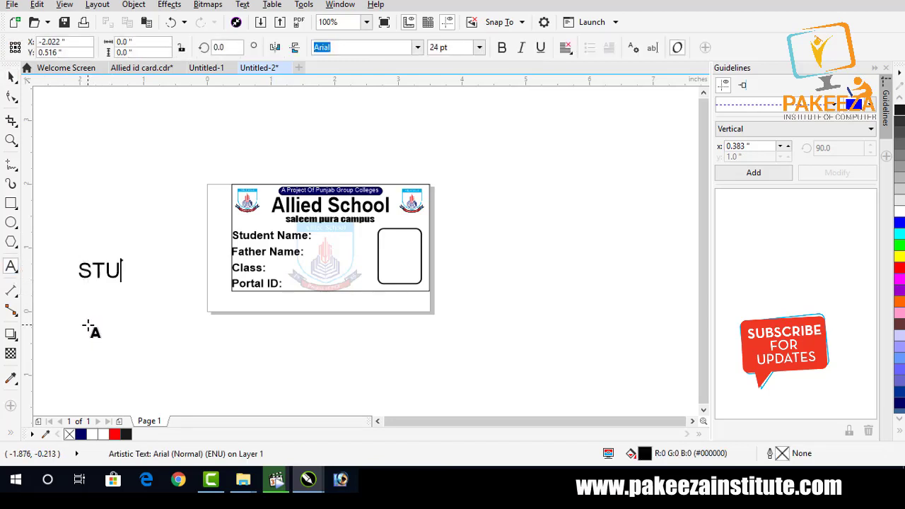
{"action": "type", "text": "DENT I"}
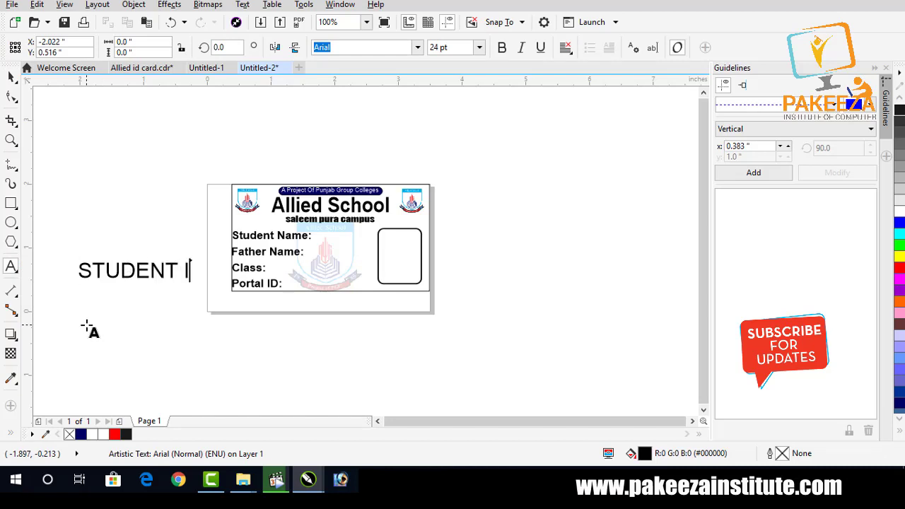
{"action": "type", "text": "D CAR"}
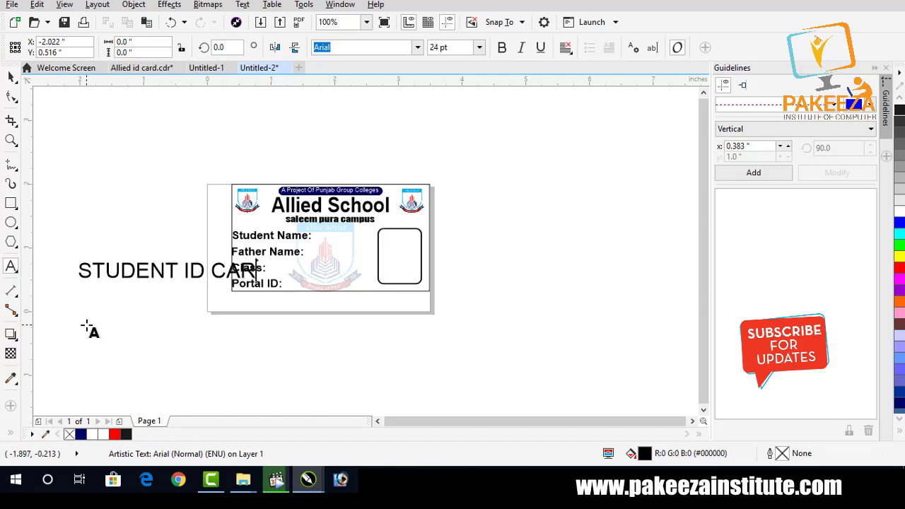
{"action": "type", "text": "D"}
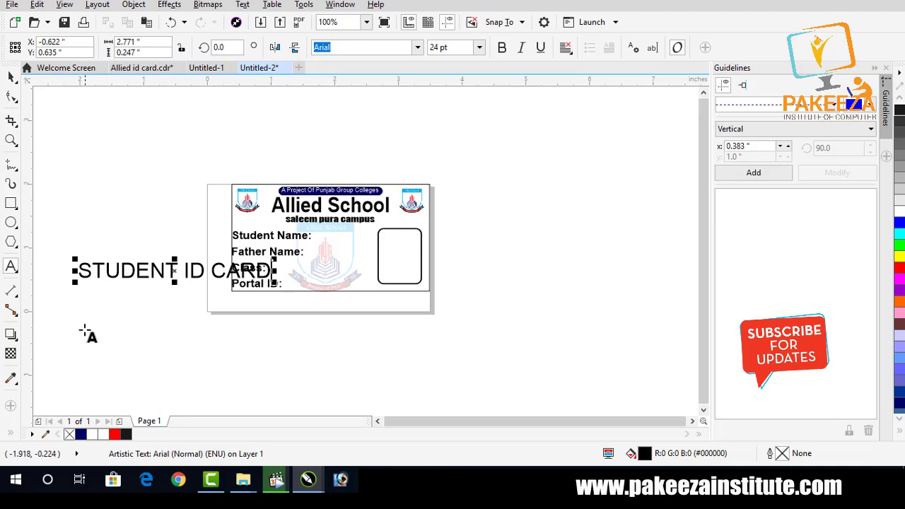
{"action": "left_click", "coordinate": [11, 76]}
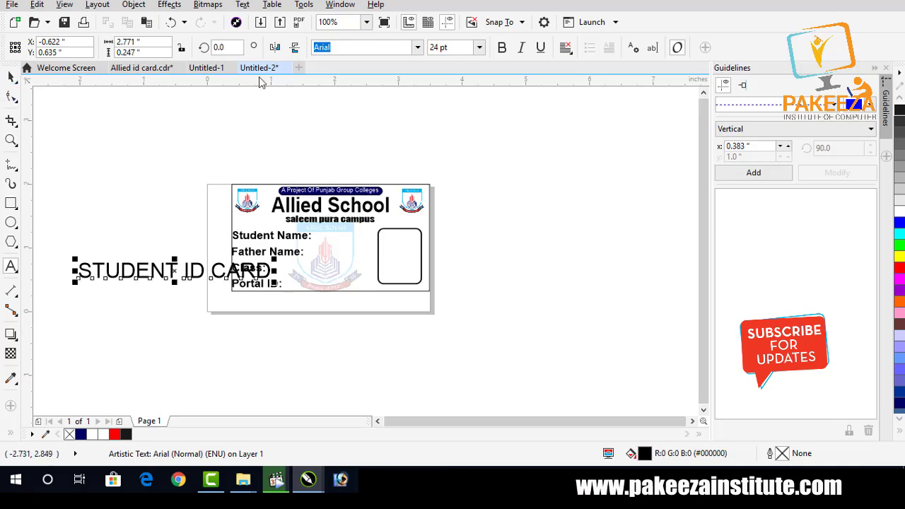
Make the STUDENT ID CARD text bold without italics and move it above the card's upper-left corner.
{"action": "left_click", "coordinate": [500, 47]}
{"action": "left_click_drag", "start_coordinate": [177, 273], "coordinate": [160, 165]}
{"action": "left_click", "coordinate": [521, 47]}
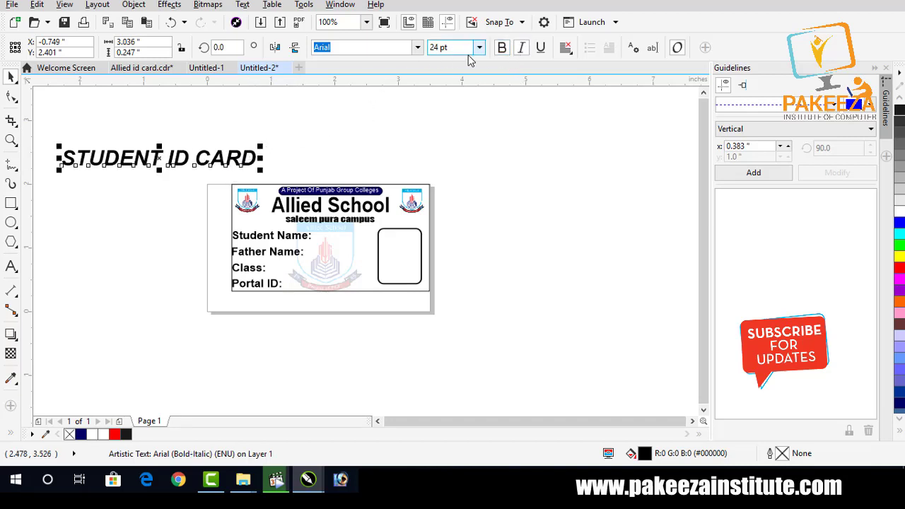
{"action": "left_click", "coordinate": [520, 48]}
Rotate the STUDENT ID CARD text by 90 degrees.
{"action": "left_click", "coordinate": [249, 164]}
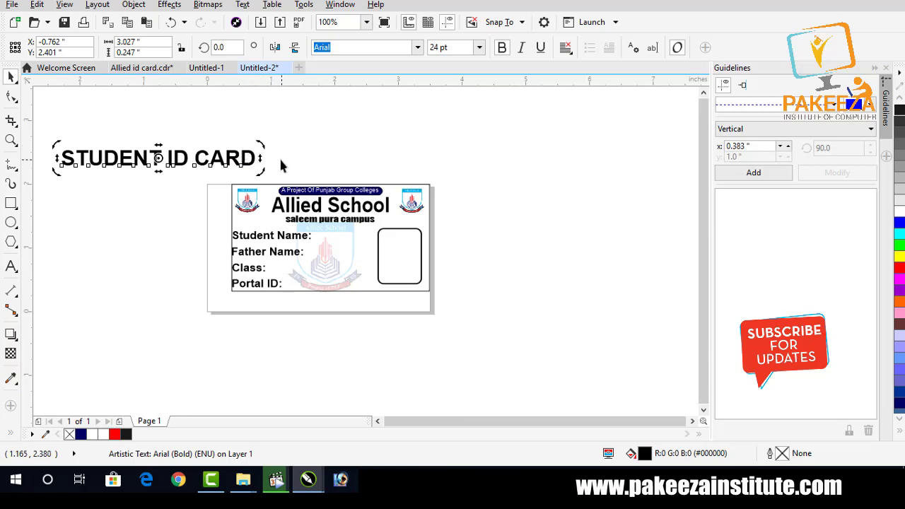
{"action": "left_click", "coordinate": [223, 48]}
{"action": "type", "text": "90"}
{"action": "key", "text": "Return"}
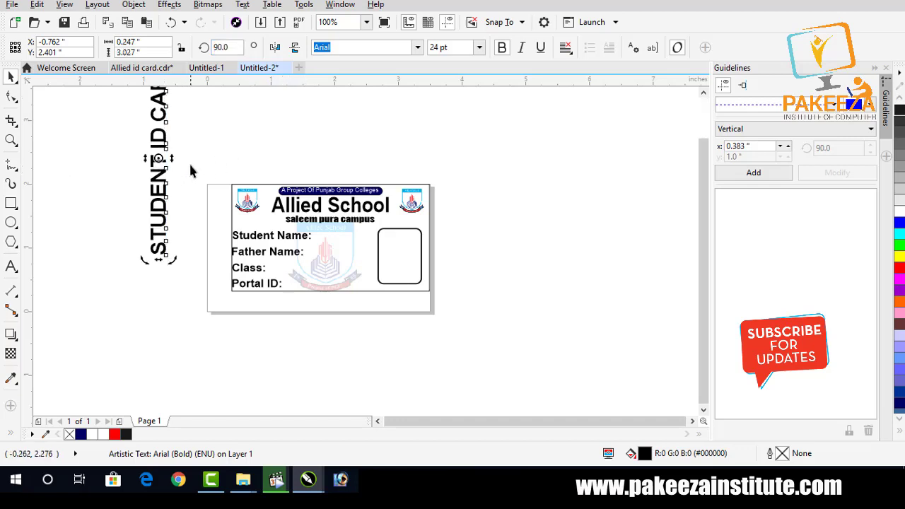
{"action": "left_click", "coordinate": [55, 134]}
{"action": "left_click", "coordinate": [156, 145]}
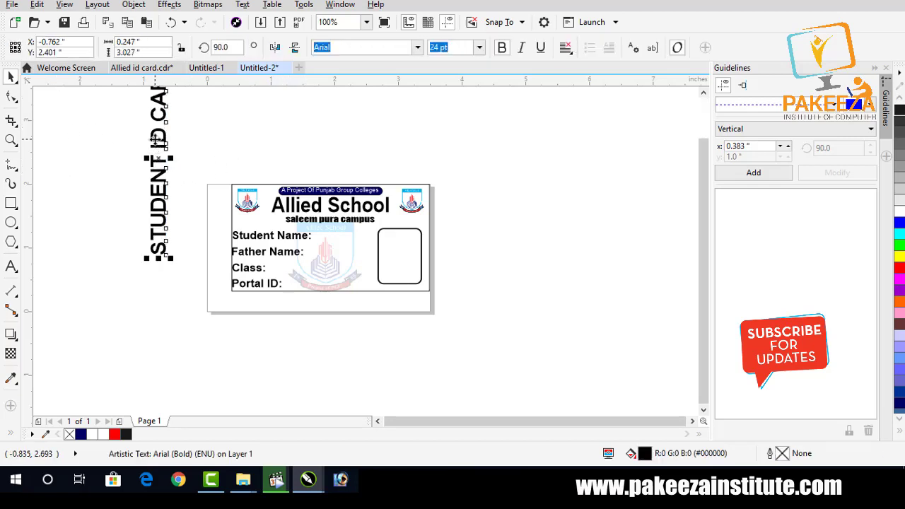
Scale the vertical STUDENT ID CARD text down to about 14.15 pt and move it into the margin left of the card border.
{"action": "left_click_drag", "start_coordinate": [156, 145], "coordinate": [151, 200]}
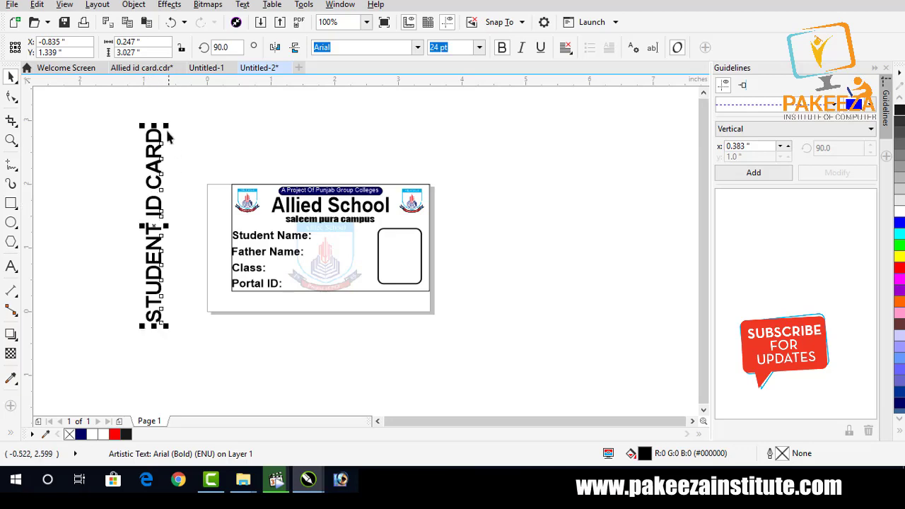
{"action": "left_click_drag", "start_coordinate": [167, 126], "coordinate": [163, 148]}
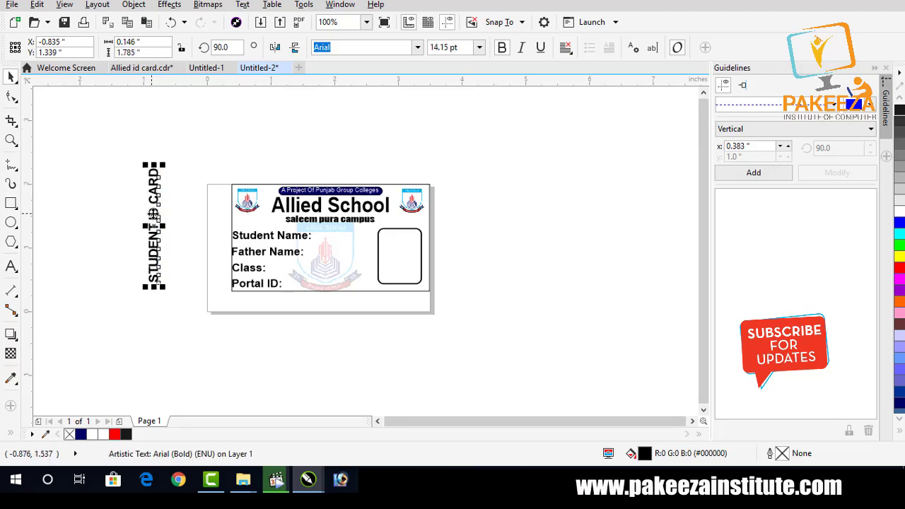
{"action": "left_click_drag", "start_coordinate": [152, 221], "coordinate": [220, 239]}
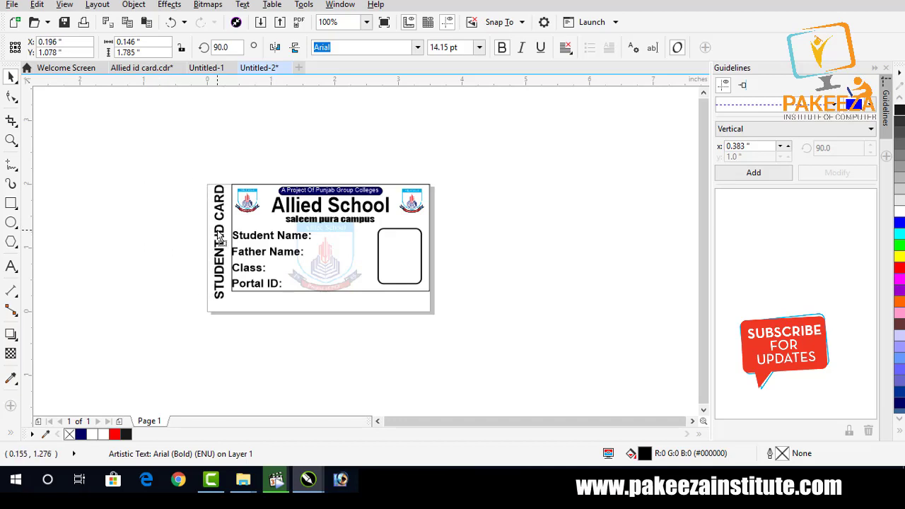
Shorten the vertical STUDENT ID CARD text to about 1.7 inches and nudge it sideways close to the card's left border.
{"action": "scroll", "coordinate": [220, 239], "scroll_direction": "up", "scroll_amount": 2}
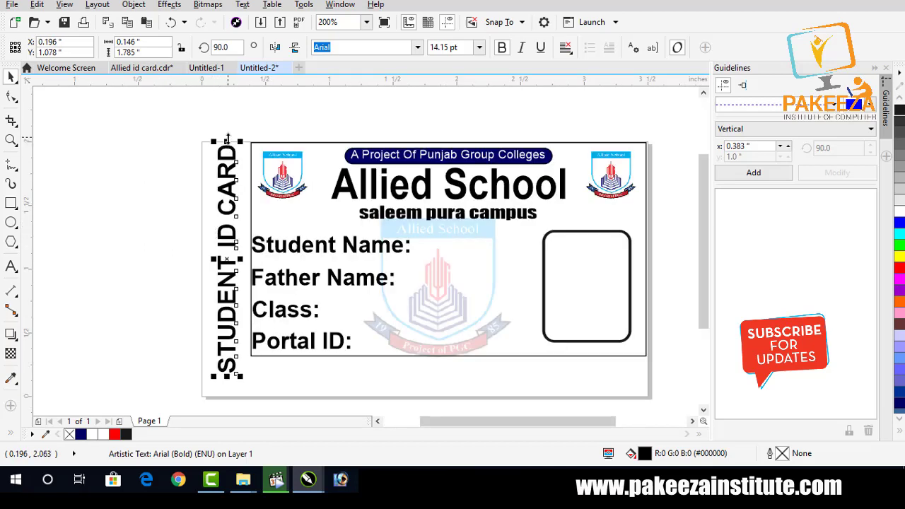
{"action": "left_click_drag", "start_coordinate": [227, 142], "coordinate": [237, 177]}
{"action": "key", "text": "Left"}
{"action": "key", "text": "Left"}
{"action": "key", "text": "Left"}
{"action": "key", "text": "Left"}
{"action": "key", "text": "Left"}
{"action": "key", "text": "Left"}
{"action": "key", "text": "Left"}
{"action": "key", "text": "Left"}
{"action": "key", "text": "Left"}
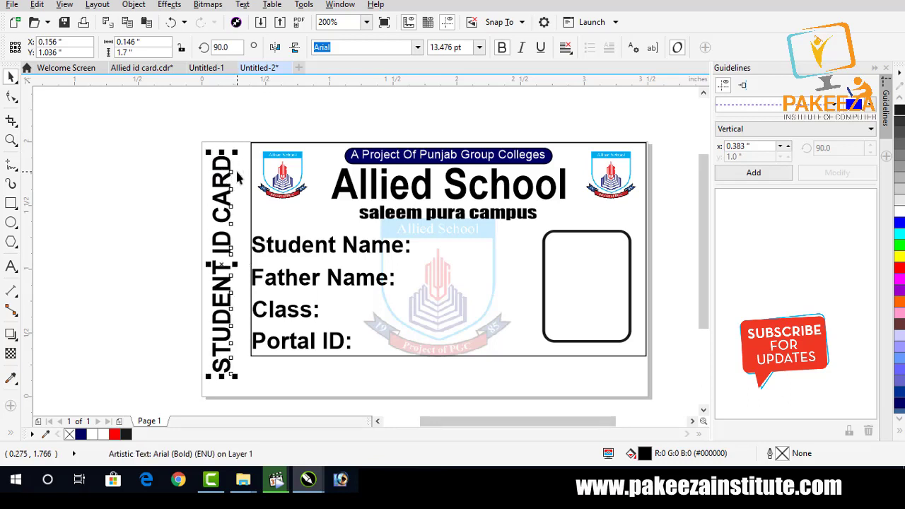
{"action": "key", "text": "Right"}
{"action": "key", "text": "Right"}
{"action": "key", "text": "Right"}
{"action": "key", "text": "Right"}
{"action": "key", "text": "Right"}
{"action": "key", "text": "Right"}
{"action": "key", "text": "Right"}
{"action": "key", "text": "Right"}
{"action": "key", "text": "Right"}
{"action": "key", "text": "Right"}
{"action": "key", "text": "Right"}
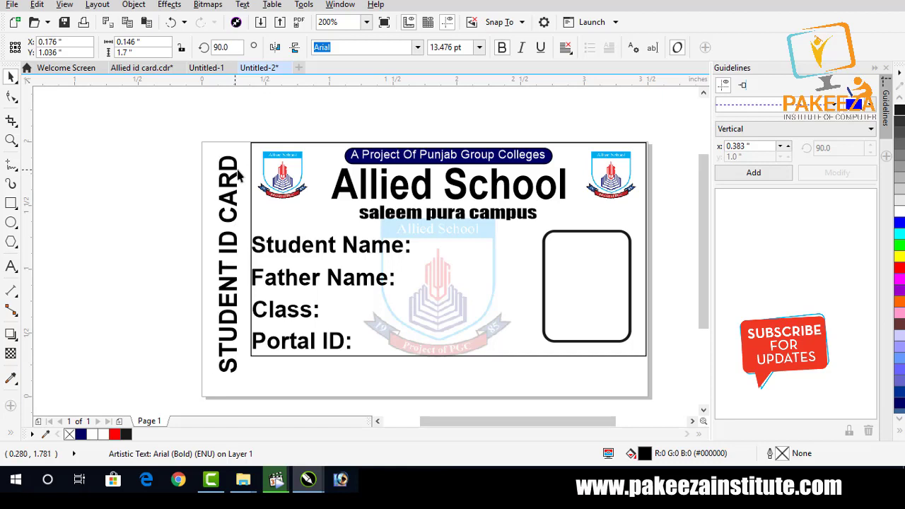
Shorten the vertical text to about 1.67 inches and nudge it up to line up with the height of the card border.
{"action": "key", "text": "Up"}
{"action": "key", "text": "Up"}
{"action": "key", "text": "Up"}
{"action": "key", "text": "Up"}
{"action": "key", "text": "Up"}
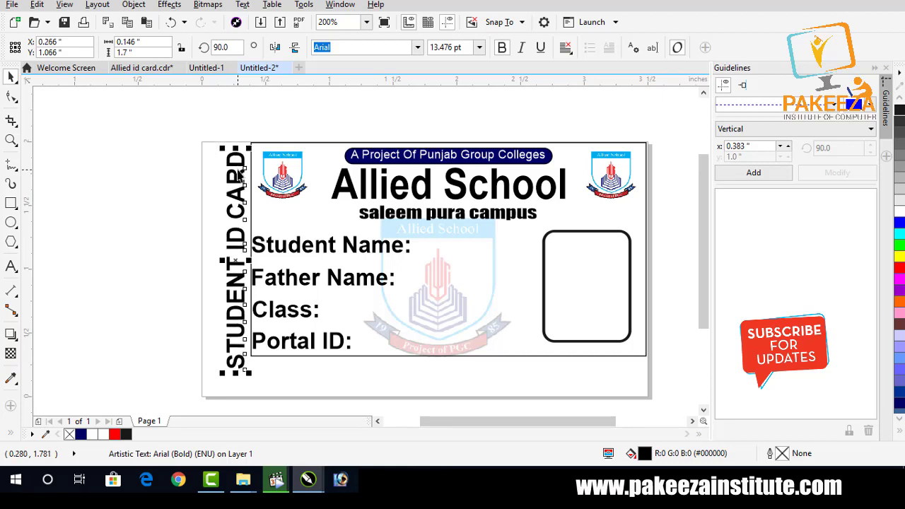
{"action": "key", "text": "Up"}
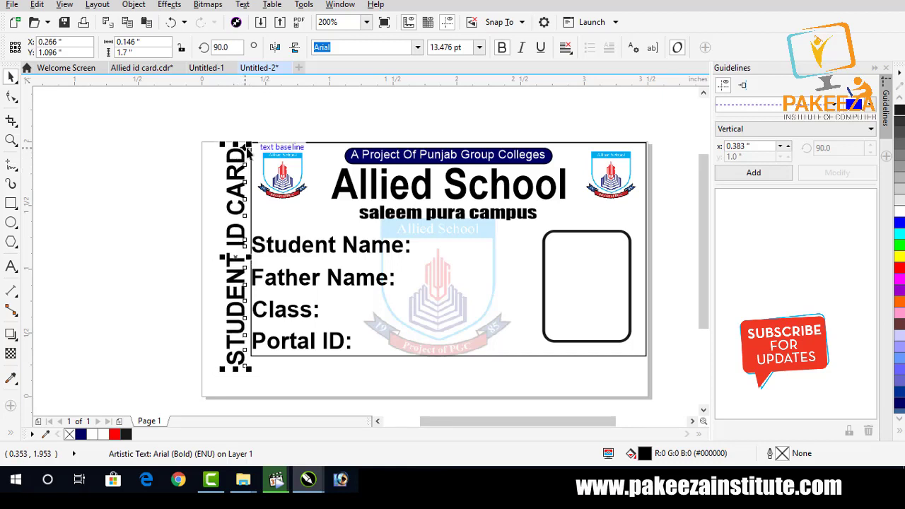
{"action": "left_click_drag", "start_coordinate": [245, 146], "coordinate": [237, 146]}
{"action": "key", "text": "Up"}
{"action": "key", "text": "Up"}
{"action": "key", "text": "Up"}
{"action": "key", "text": "Up"}
{"action": "key", "text": "Up"}
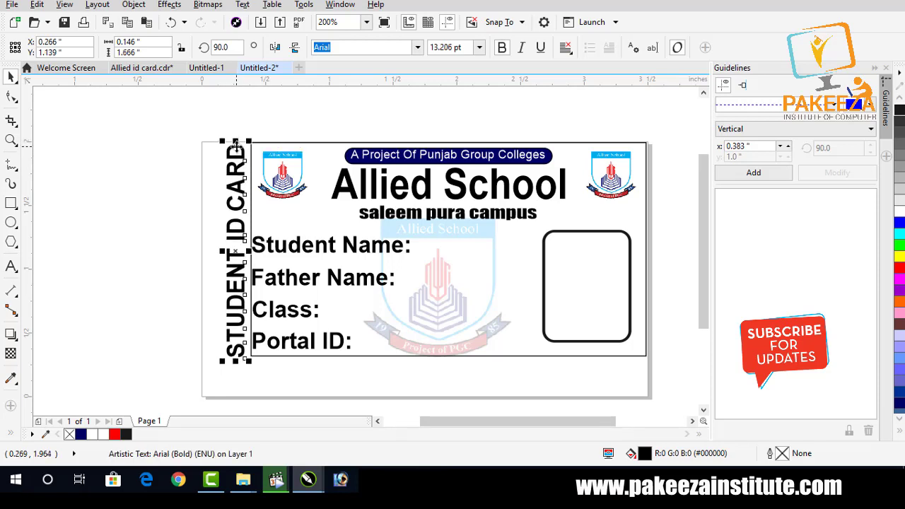
Save the drawing to the Desktop as a CDR file named "student id card".
{"action": "left_click", "coordinate": [248, 103]}
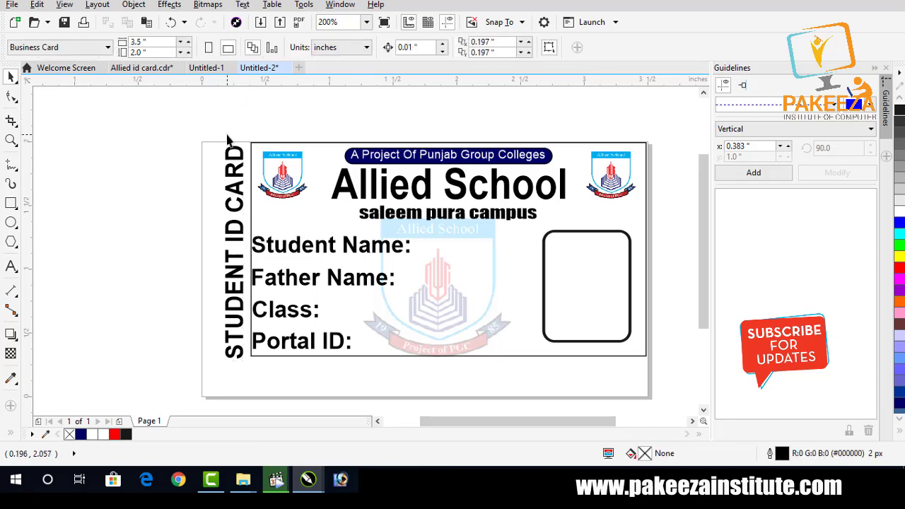
{"action": "scroll", "coordinate": [228, 139], "scroll_direction": "down", "scroll_amount": 2}
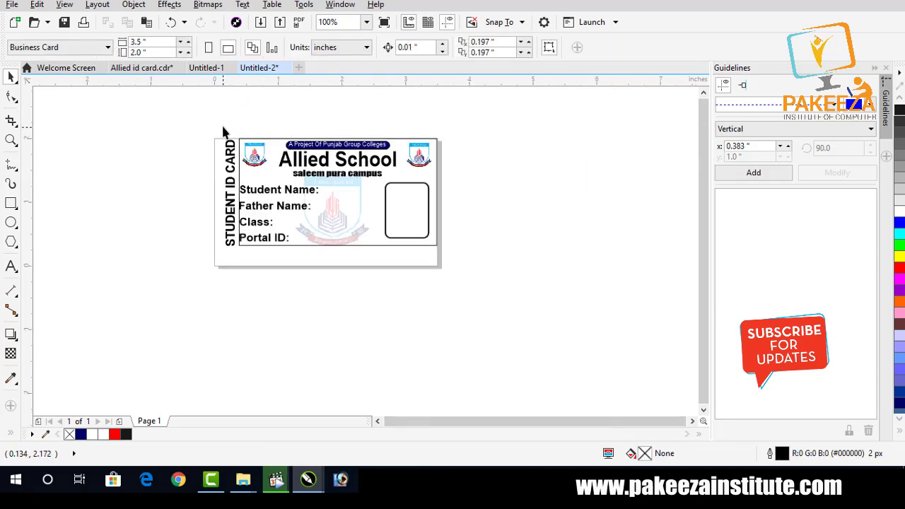
{"action": "key", "text": "ctrl+s"}
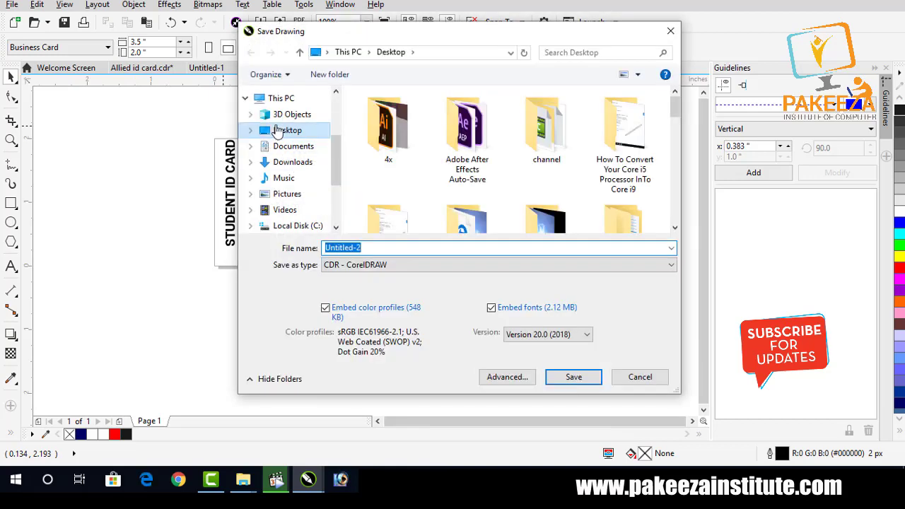
{"action": "type", "text": "student id card"}
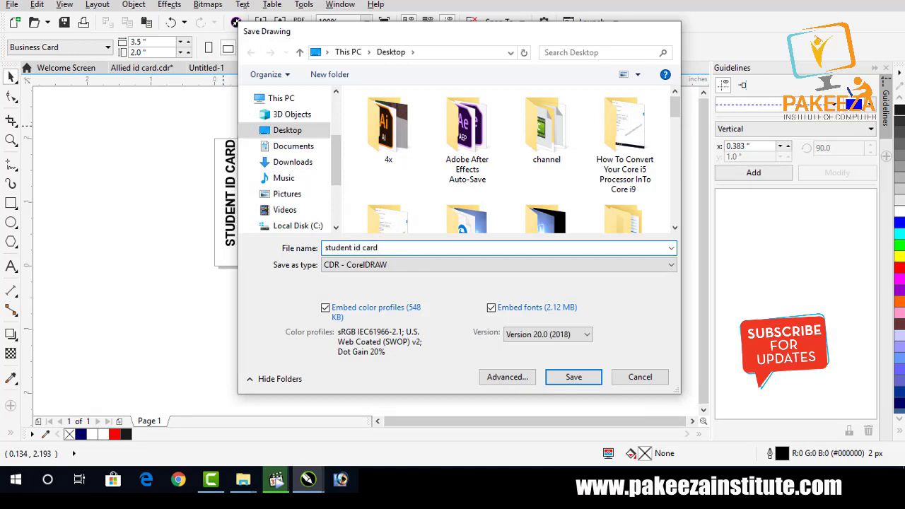
{"action": "key", "text": "Return"}
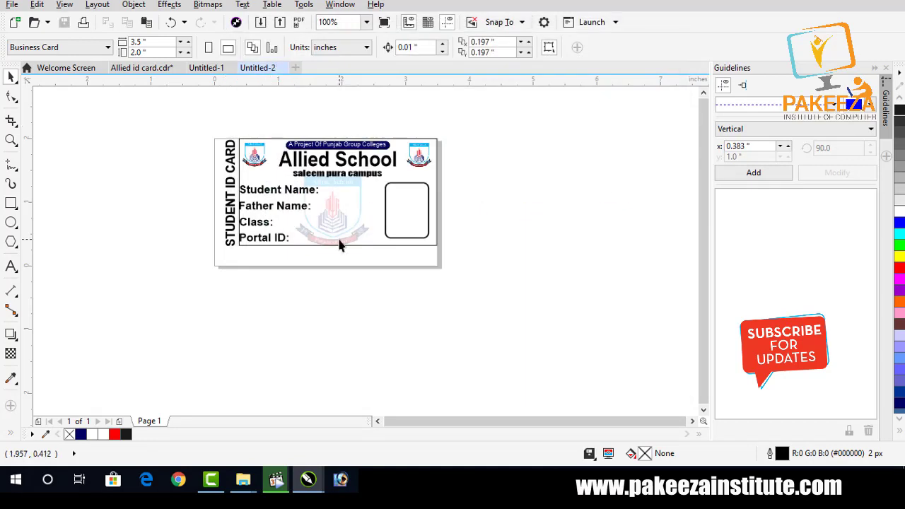
Switch the logo watermark's uniform transparency to a horizontal linear fountain transparency that fades out across the logo.
{"action": "scroll", "coordinate": [340, 237], "scroll_direction": "up", "scroll_amount": 2}
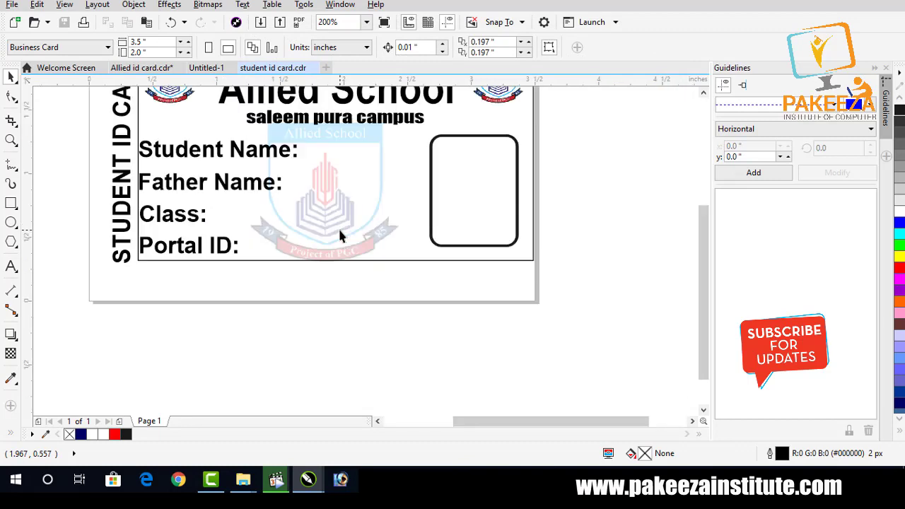
{"action": "left_click", "coordinate": [334, 255]}
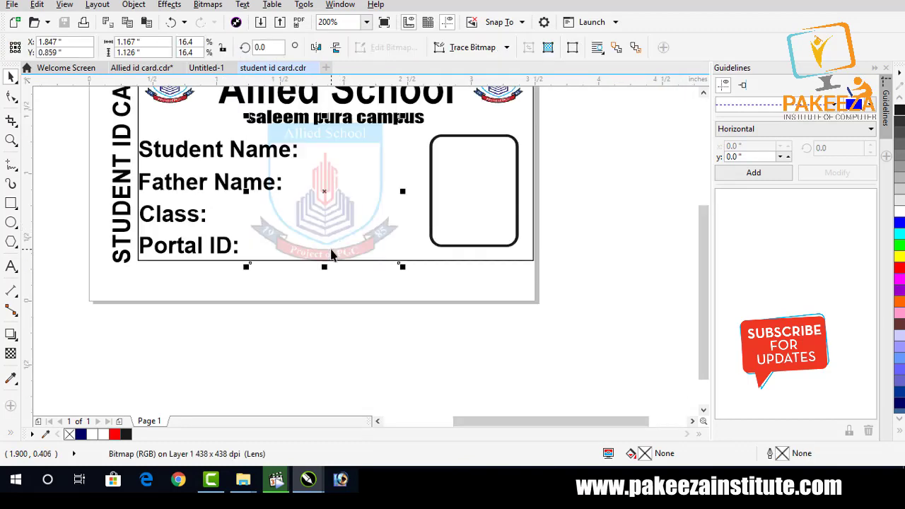
{"action": "left_click", "coordinate": [12, 335]}
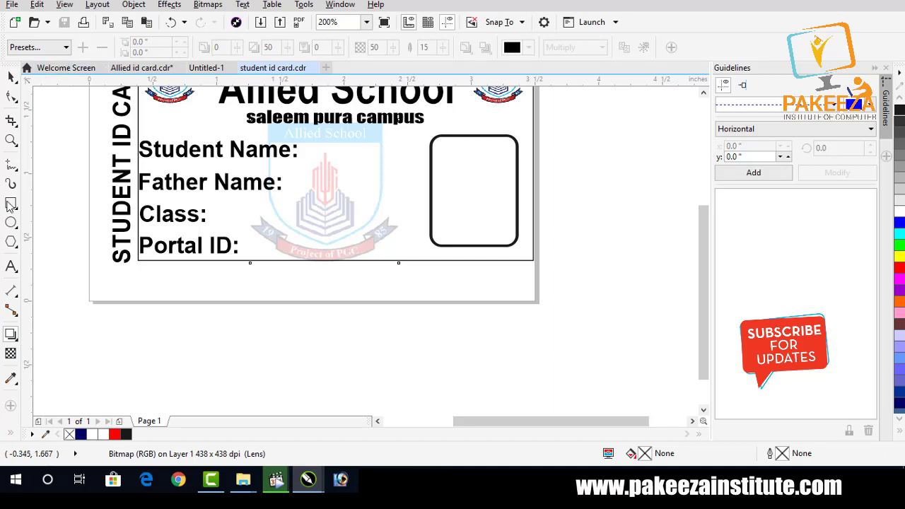
{"action": "left_click", "coordinate": [11, 351]}
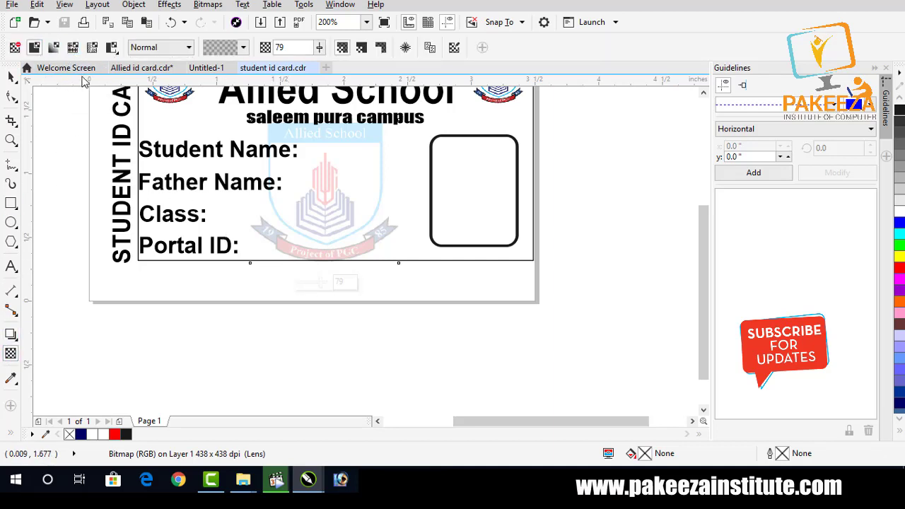
{"action": "left_click", "coordinate": [53, 47]}
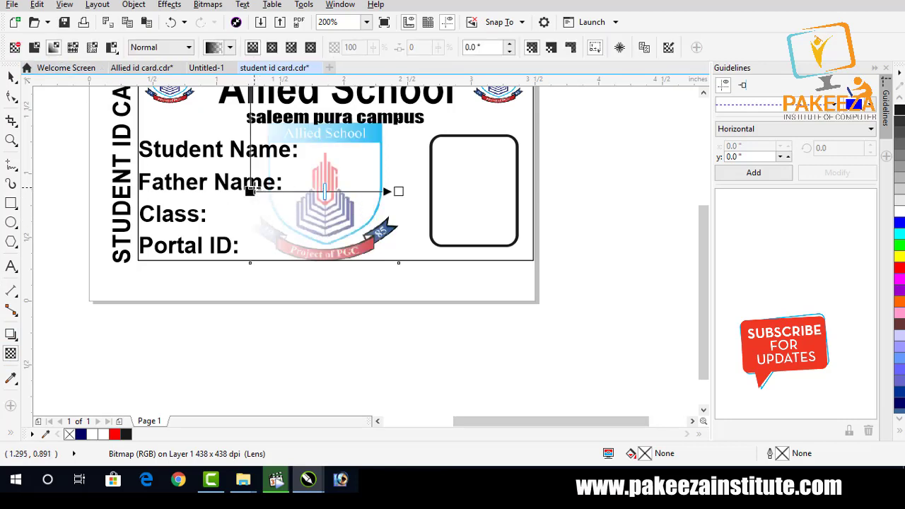